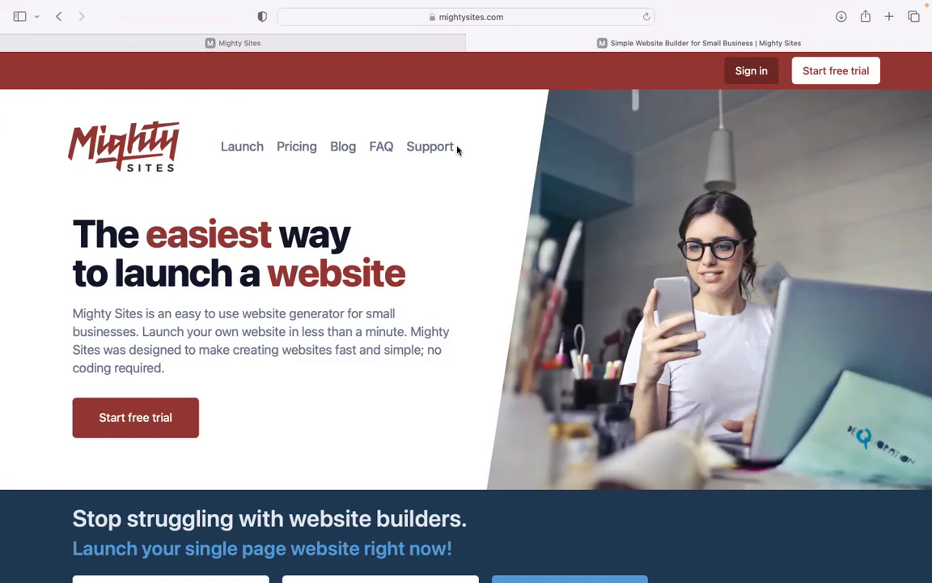
Browse the mightysites.com homepage, then switch to the site builder's template gallery.
scroll(466, 308, "down", 3)
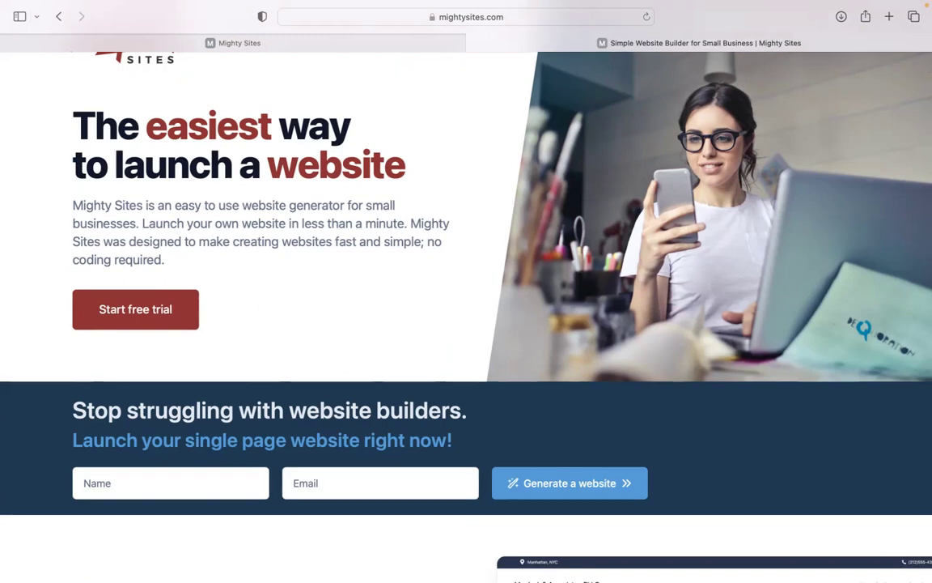
scroll(466, 307, "down", 1)
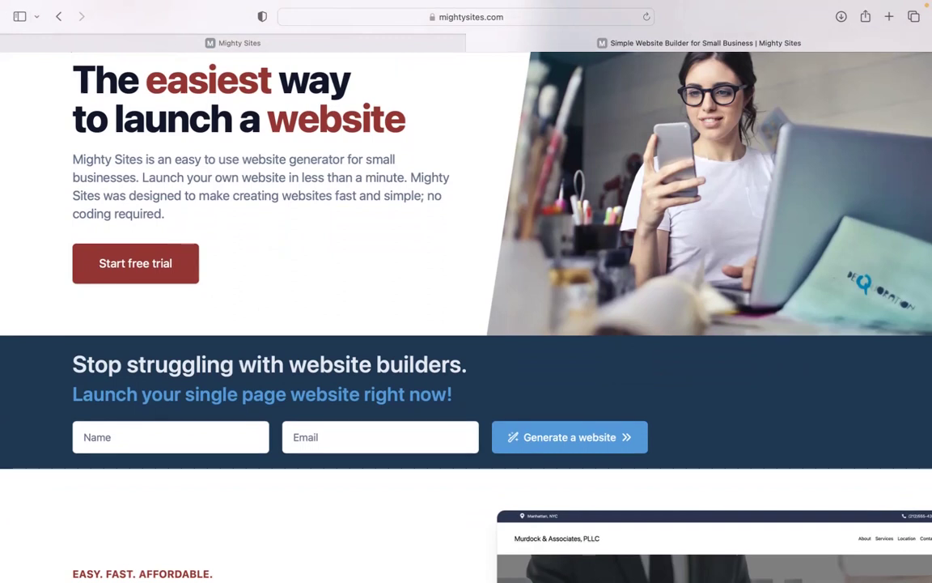
scroll(466, 307, "down", 1)
scroll(466, 308, "down", 5)
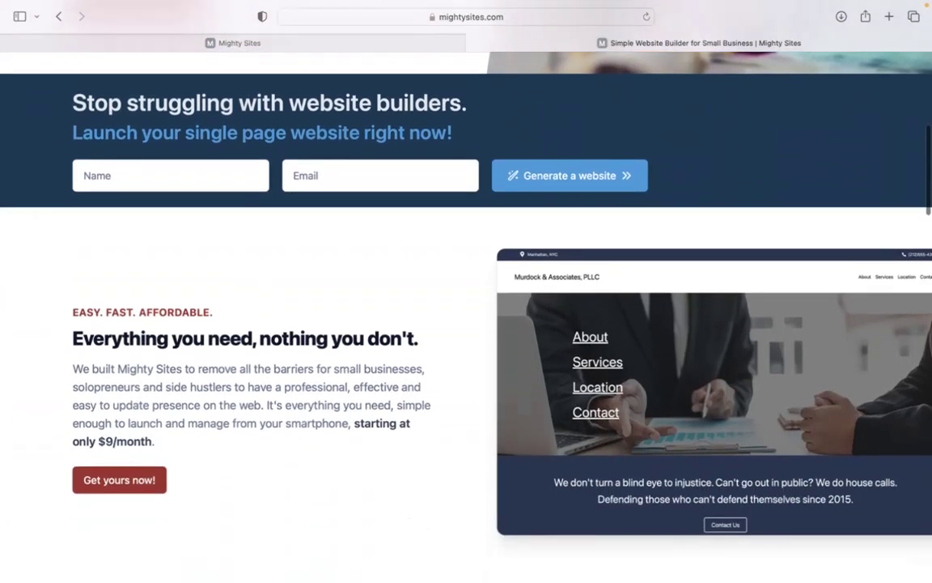
scroll(466, 308, "down", 1)
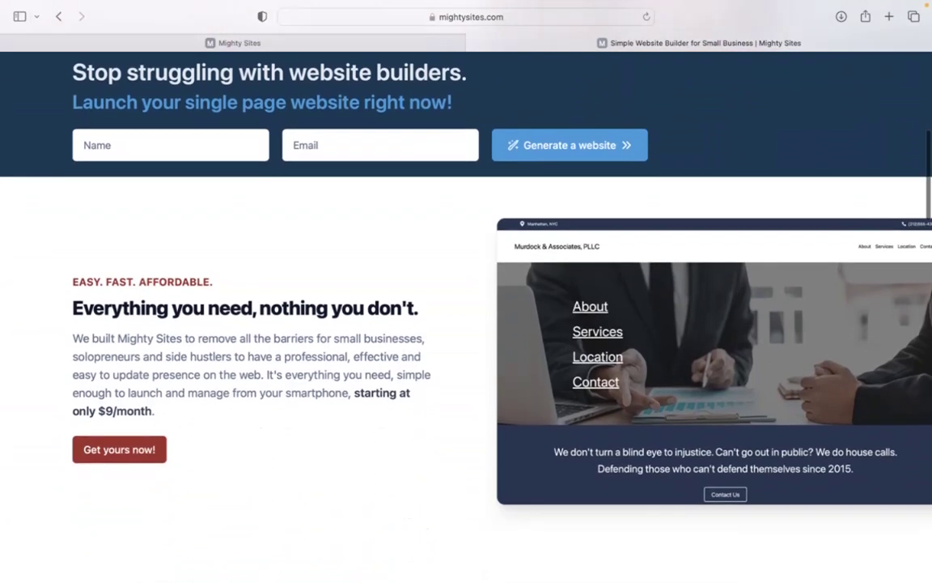
scroll(466, 307, "down", 3)
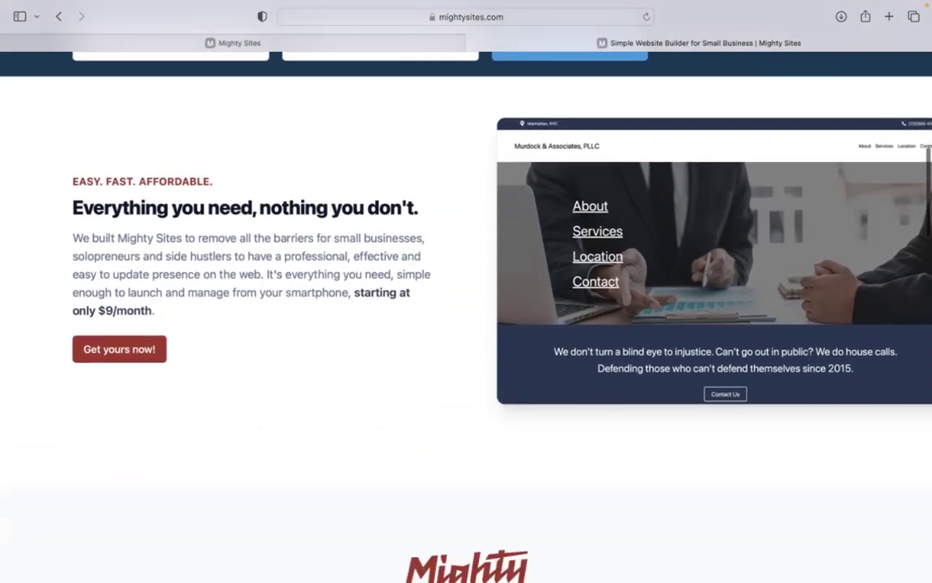
scroll(466, 307, "down", 3)
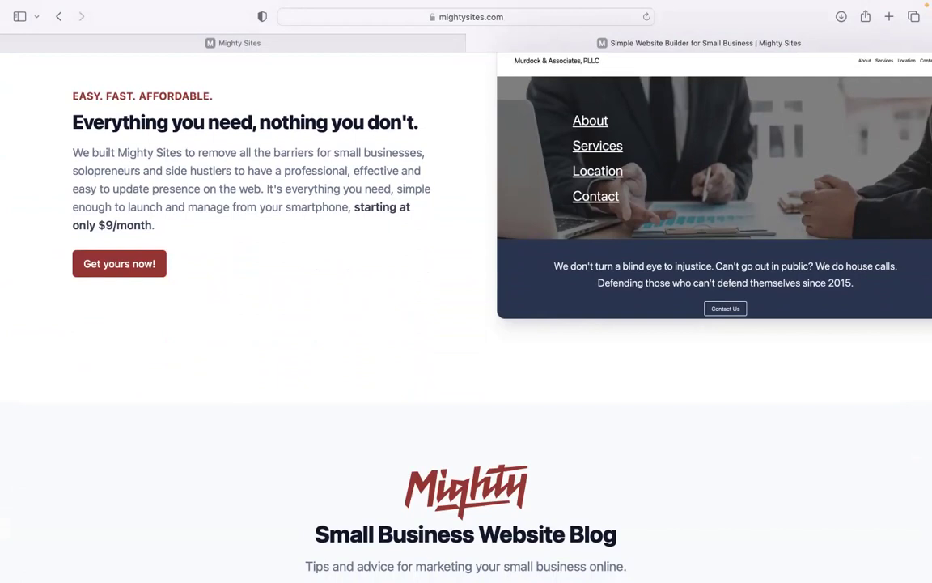
scroll(466, 324, "down", 4)
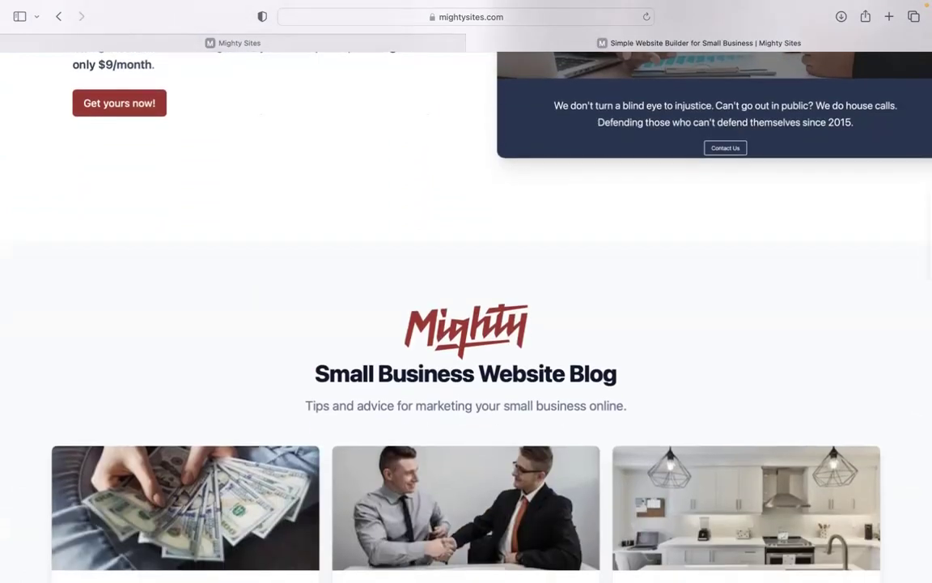
scroll(466, 324, "down", 7)
scroll(466, 323, "down", 7)
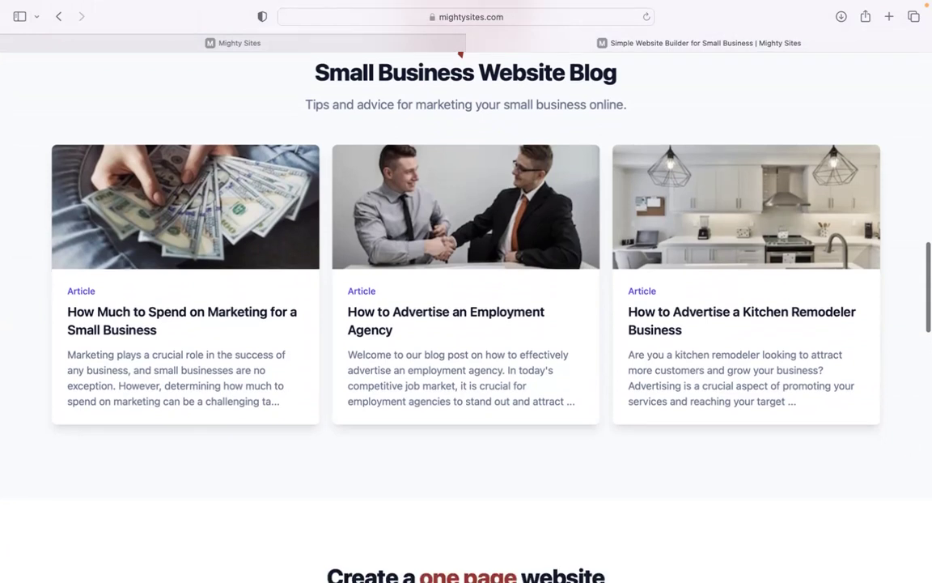
scroll(466, 324, "down", 1)
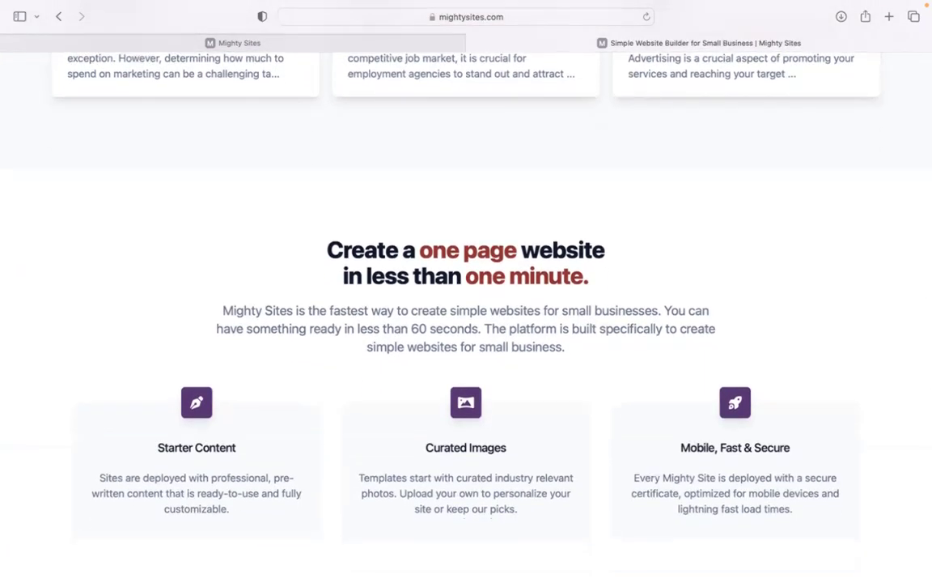
scroll(466, 324, "down", 1)
scroll(466, 324, "down", 5)
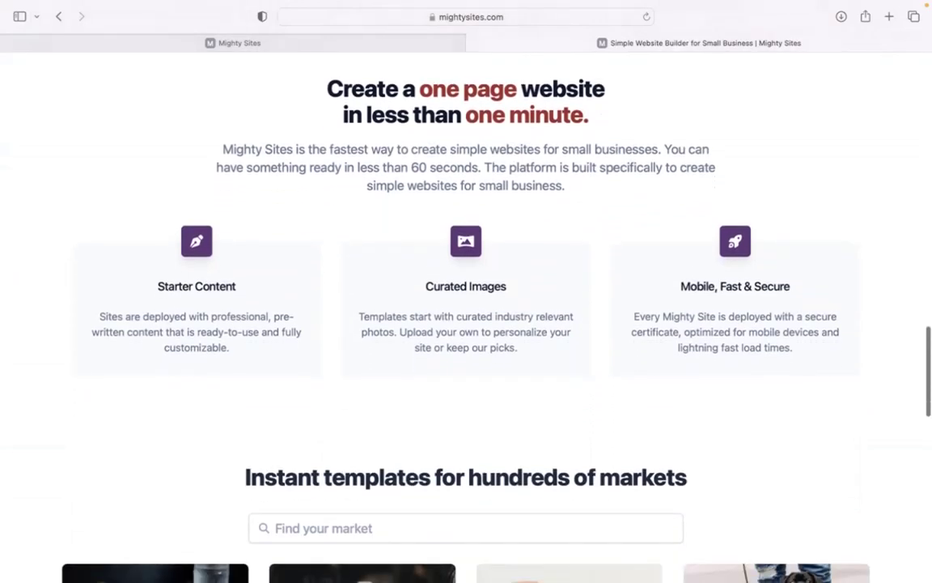
left_click(309, 41)
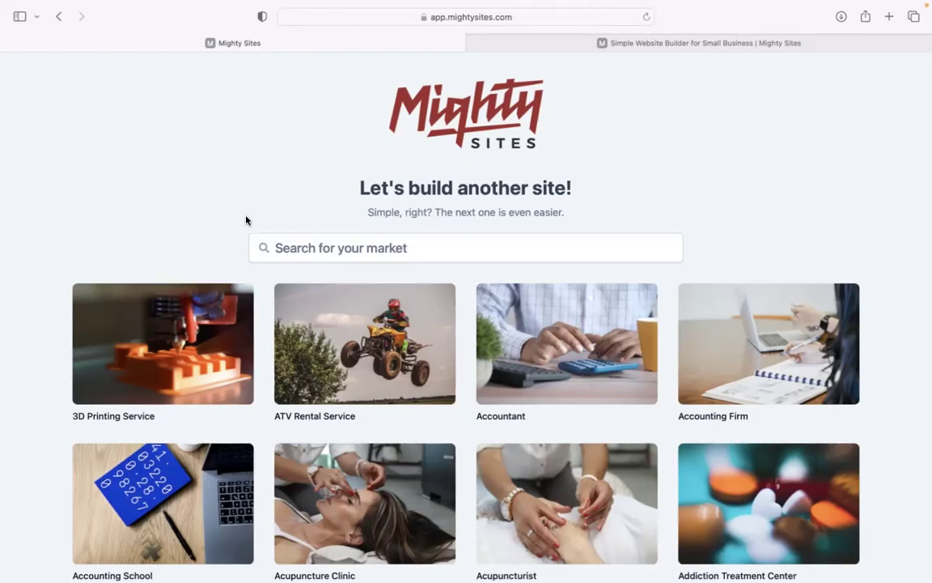
Filter the market templates by the search term 'blast'.
scroll(466, 324, "down", 4)
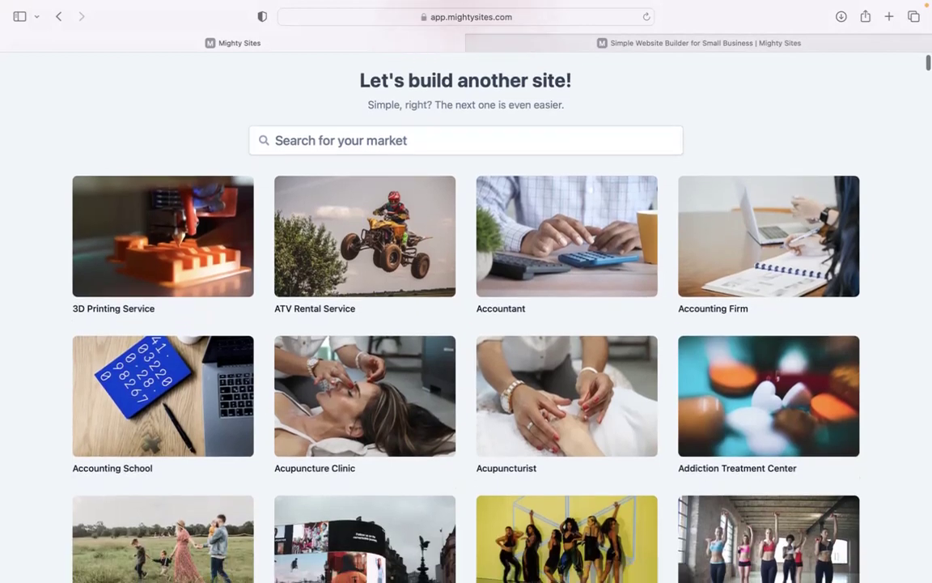
scroll(466, 324, "down", 6)
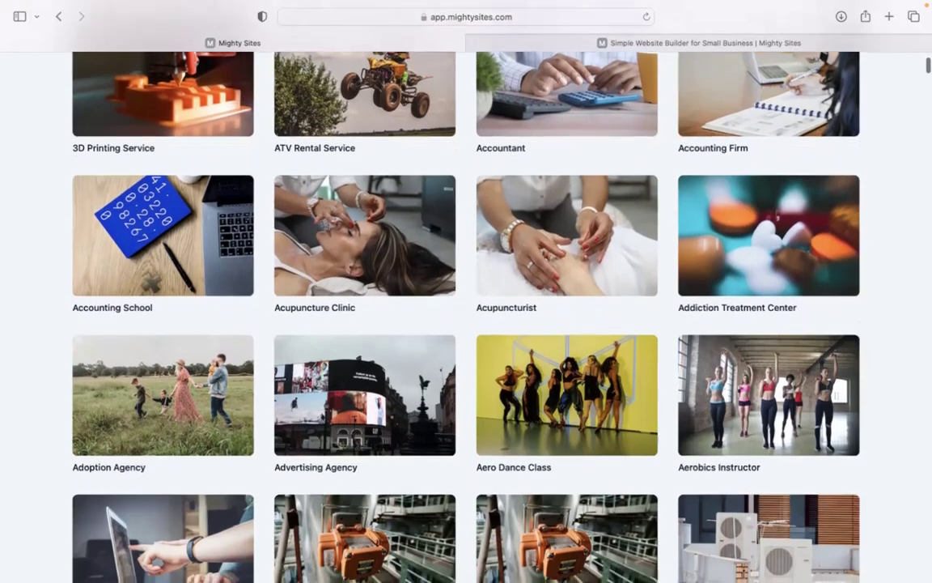
scroll(466, 324, "down", 2)
scroll(466, 324, "up", 7)
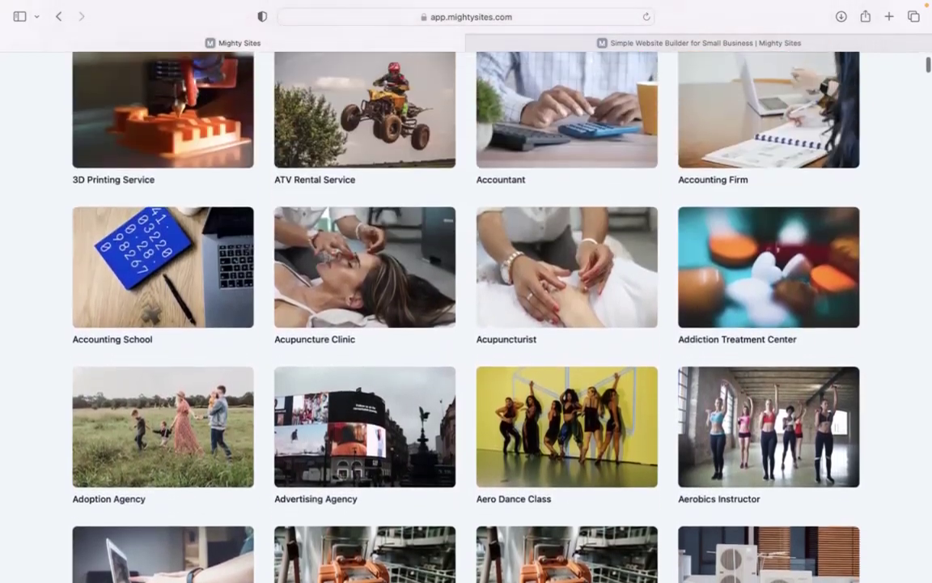
left_click(418, 216)
type("blasrt")
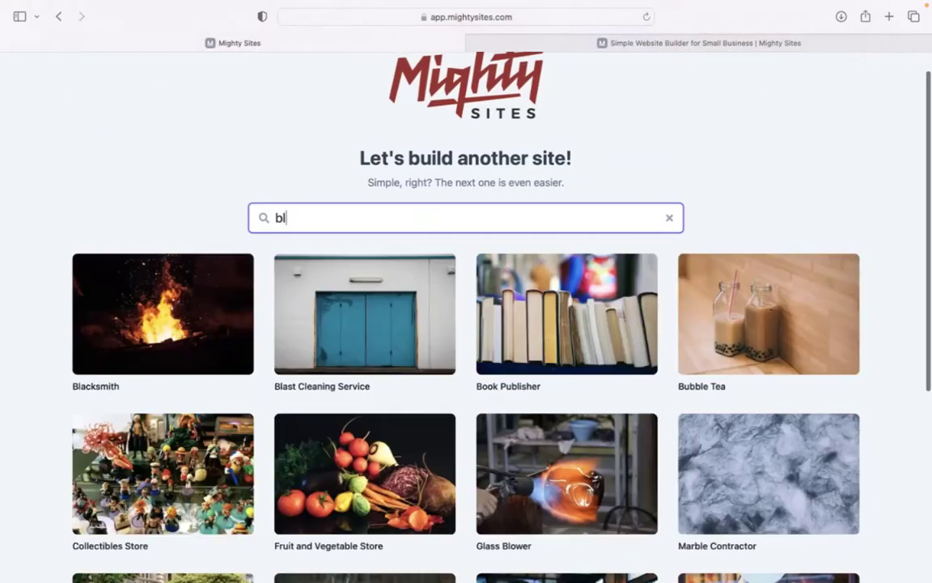
key("BackSpace")
key("BackSpace")
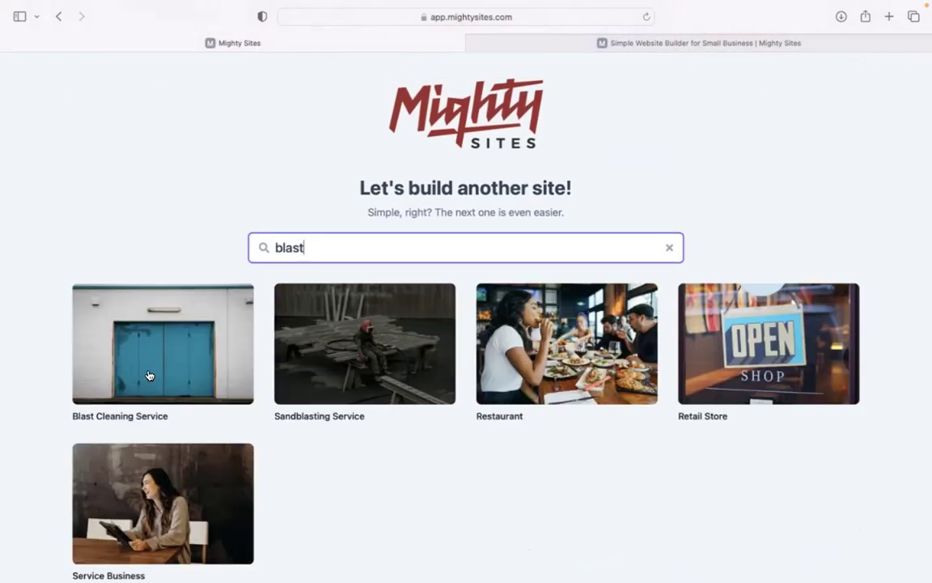
Start a site from the Blast Cleaning Service template and enter the company name.
left_click(187, 335)
mouse_move(3, 238)
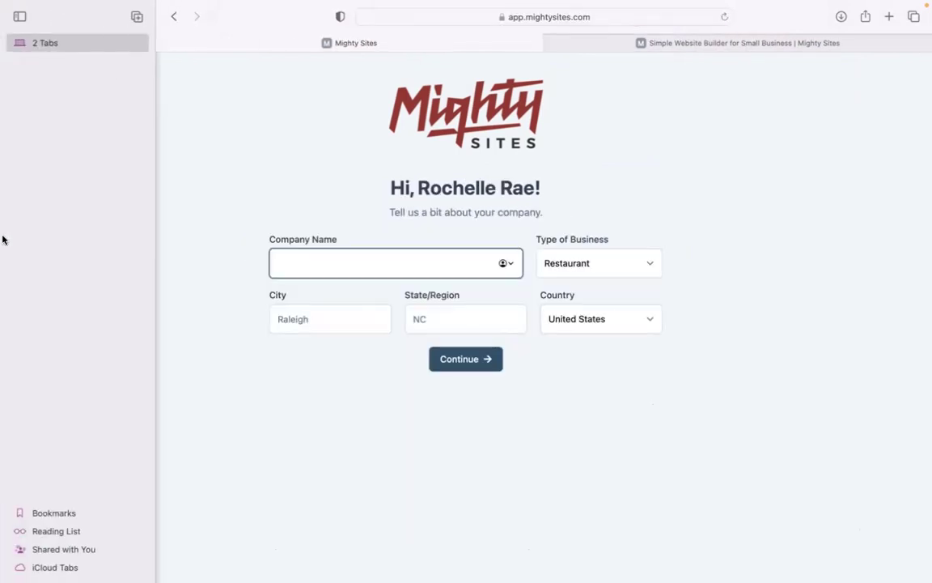
type("Roch")
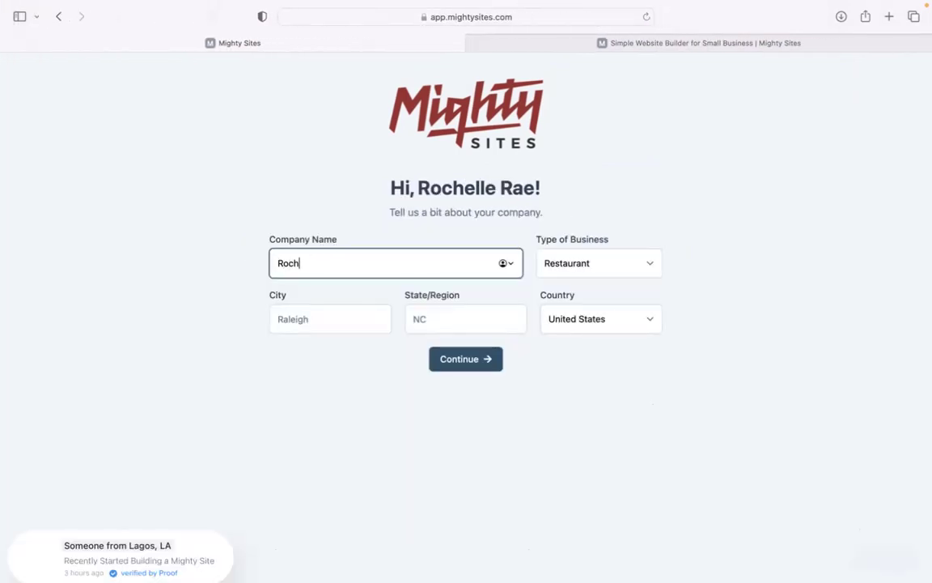
type("elle's Blast C")
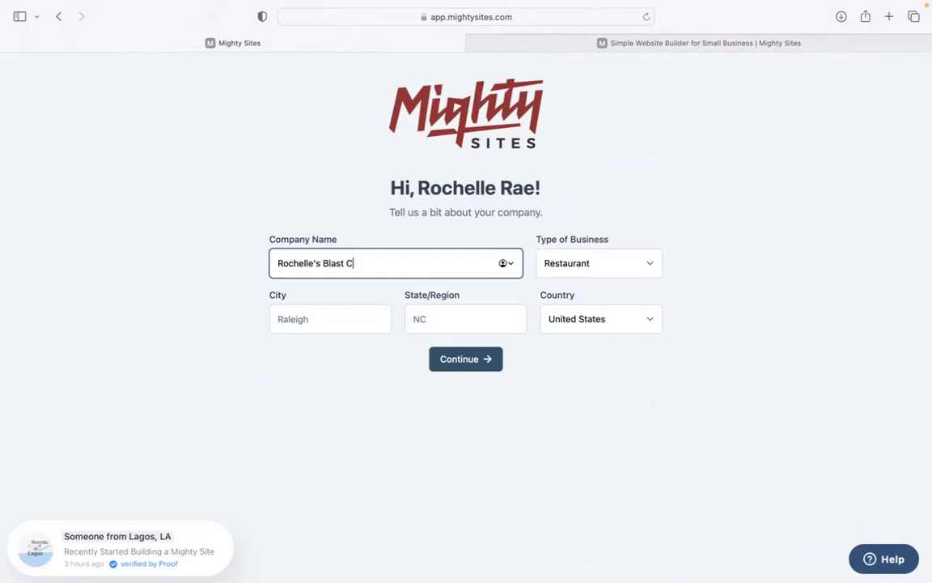
type("leaning Service")
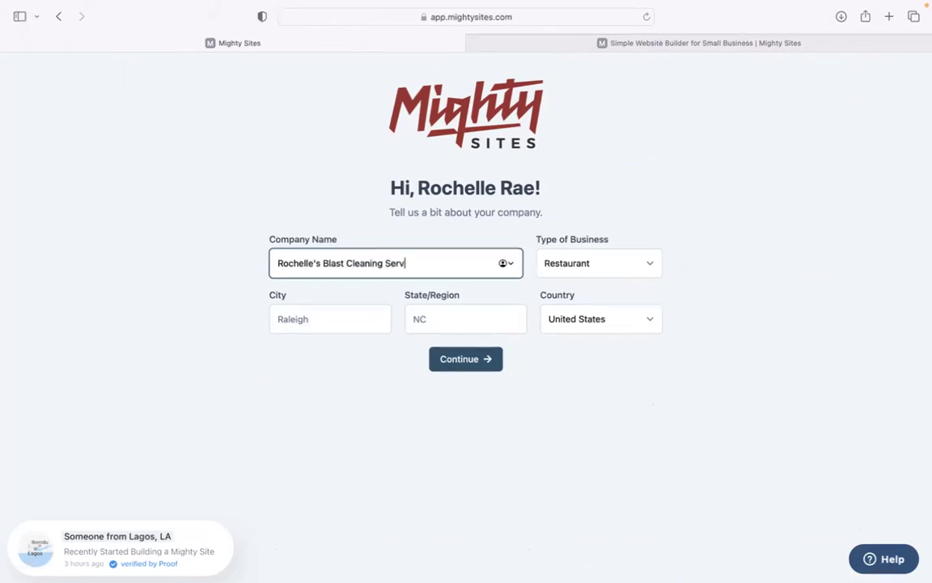
Set city Denver, state Colorado and business type Service, then submit the details.
left_click(306, 323)
type("dE")
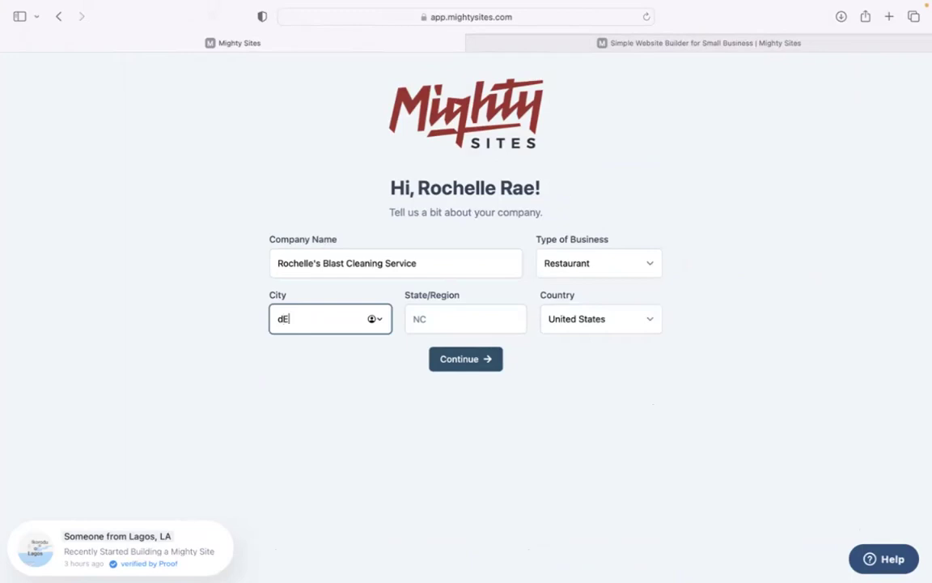
type("nver")
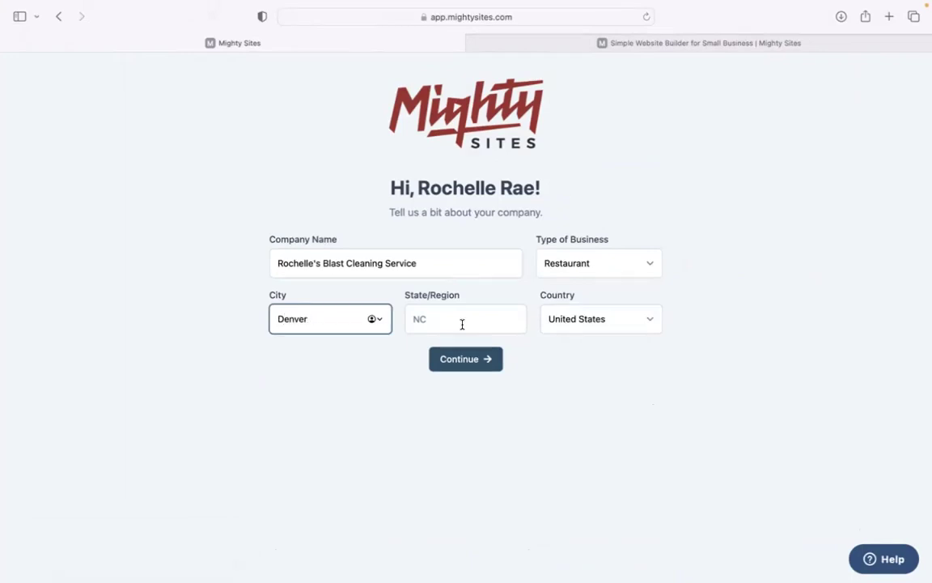
left_click(462, 324)
type("colorado")
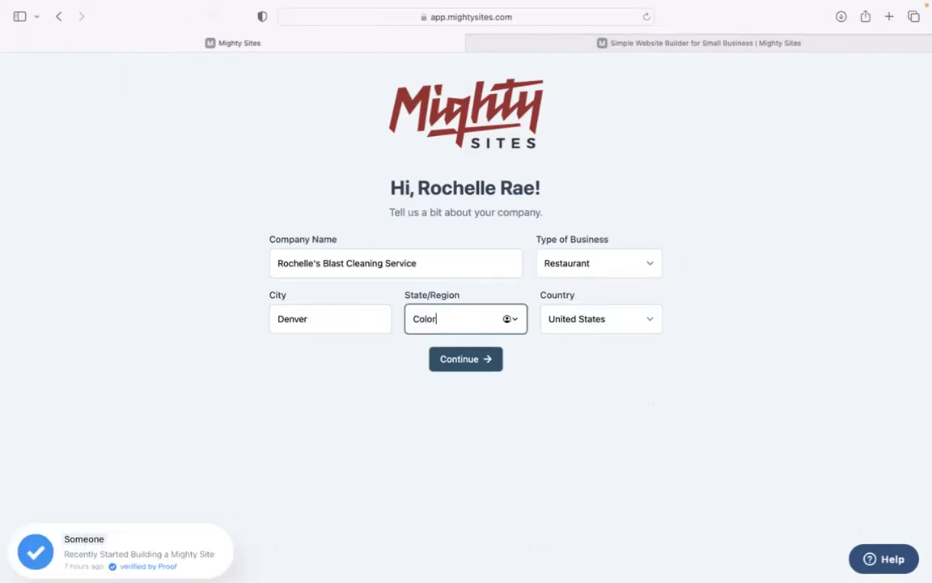
left_click(645, 267)
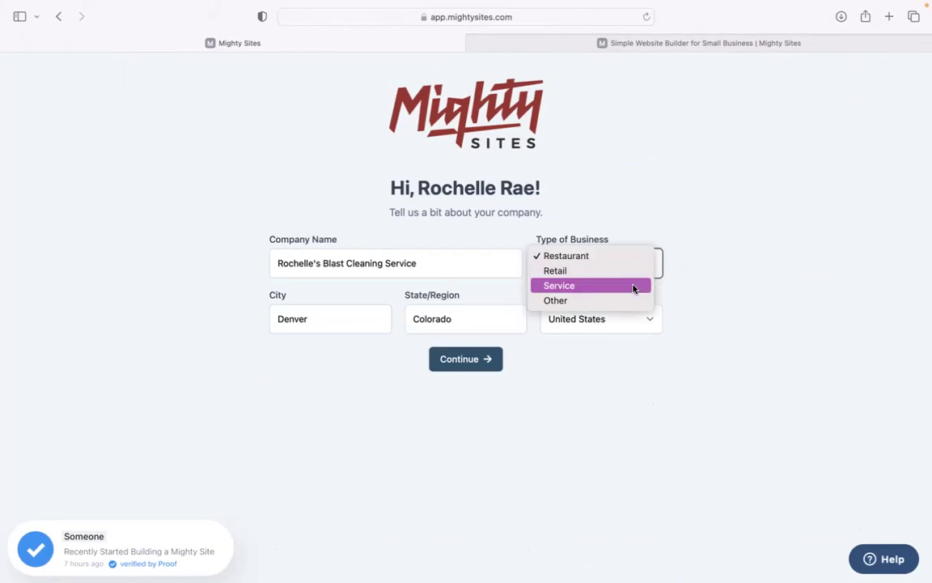
left_click(634, 289)
left_click(483, 369)
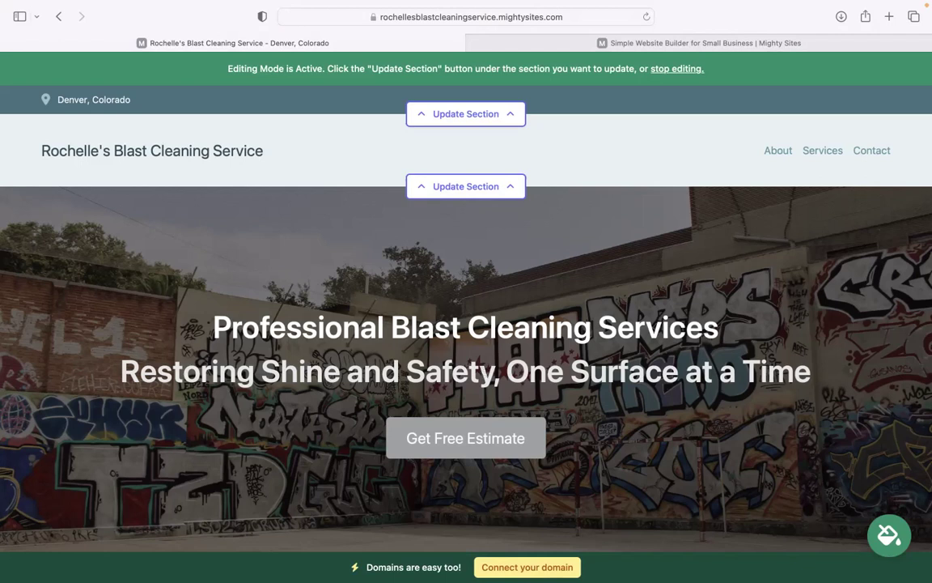
scroll(479, 384, "down", 10)
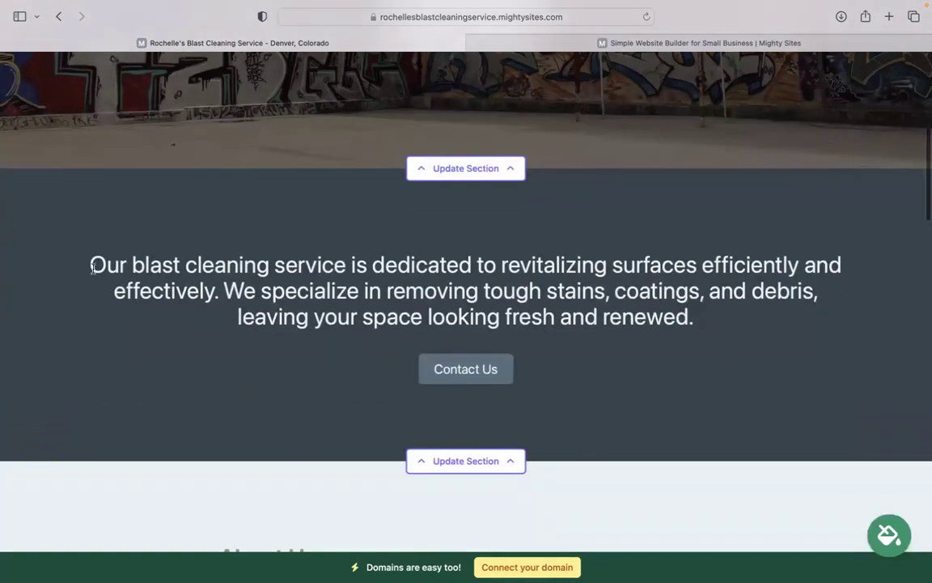
left_click_drag(92, 270, 714, 354)
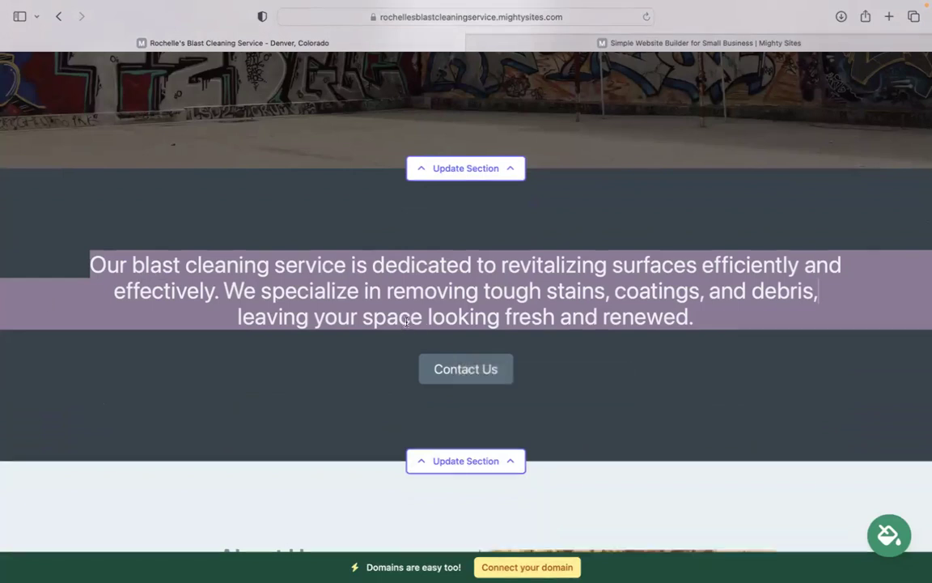
scroll(407, 320, "down", 10)
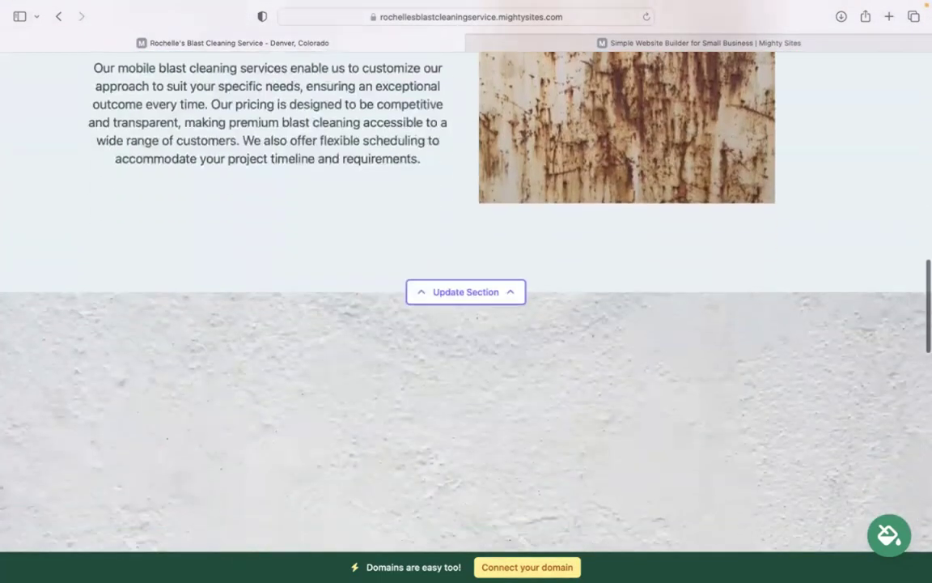
scroll(419, 321, "down", 10)
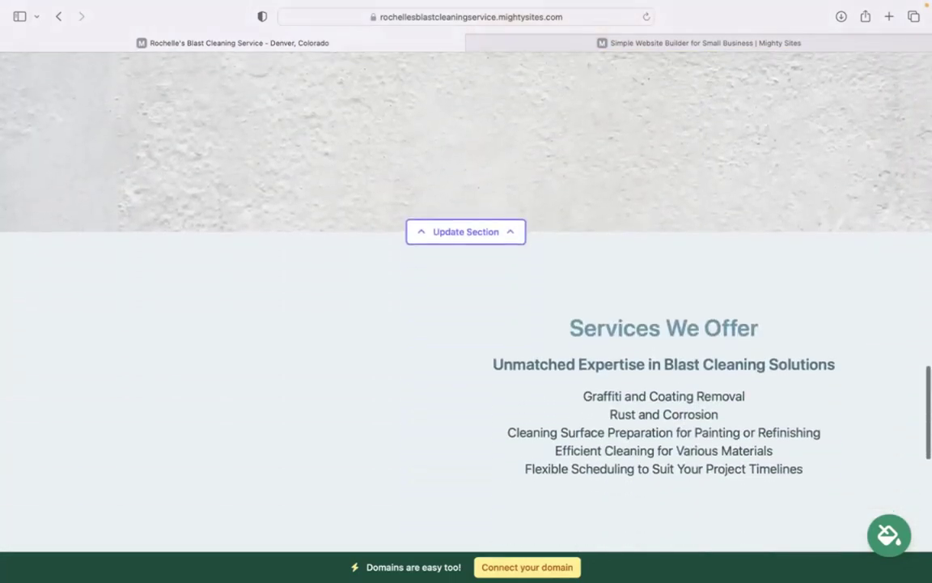
scroll(419, 320, "down", 3)
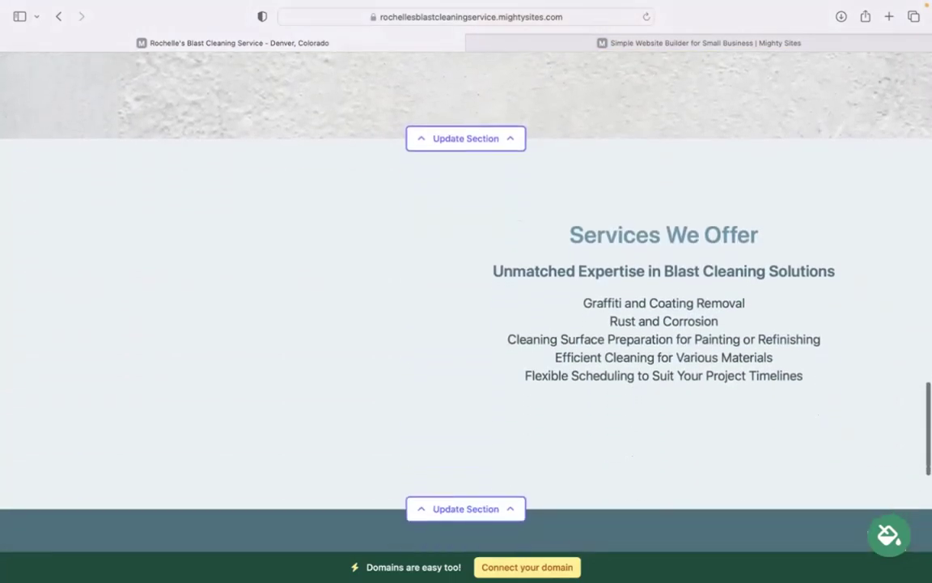
scroll(740, 356, "down", 5)
scroll(741, 356, "up", 3)
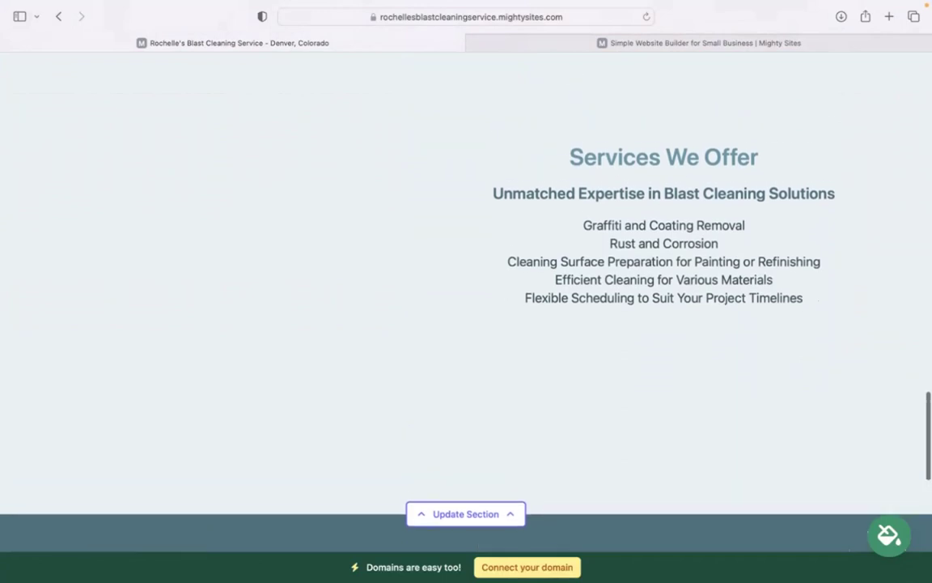
scroll(466, 323, "up", 20)
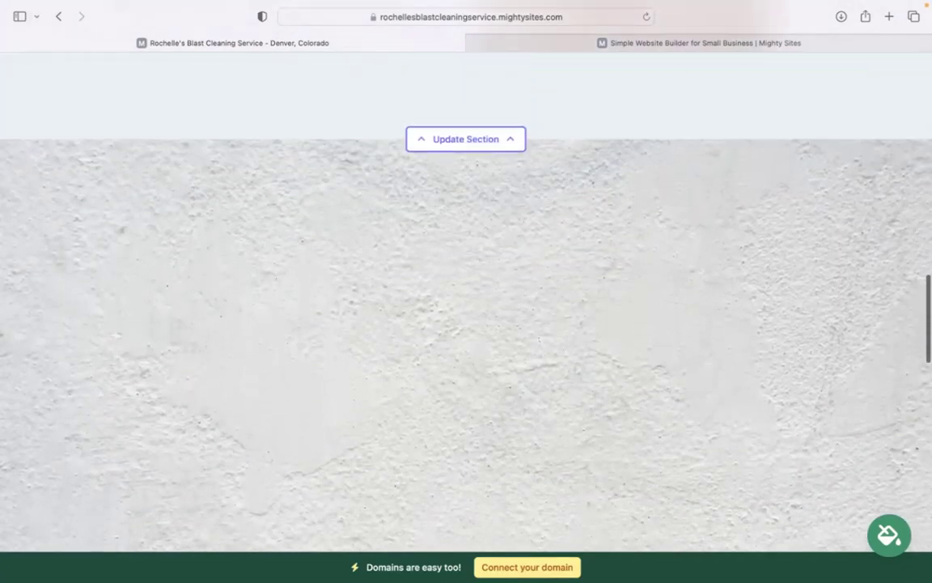
scroll(466, 324, "up", 20)
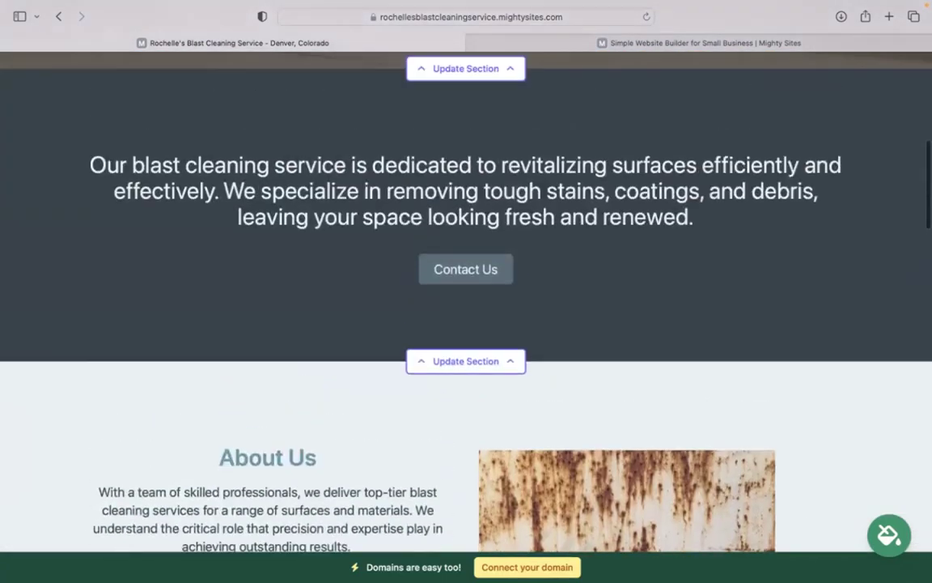
scroll(466, 324, "up", 8)
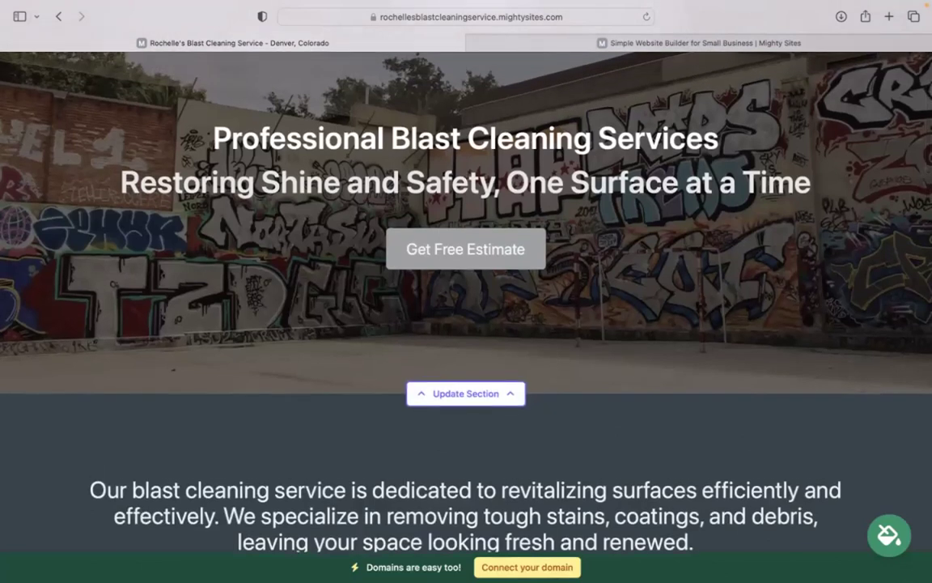
scroll(467, 323, "up", 3)
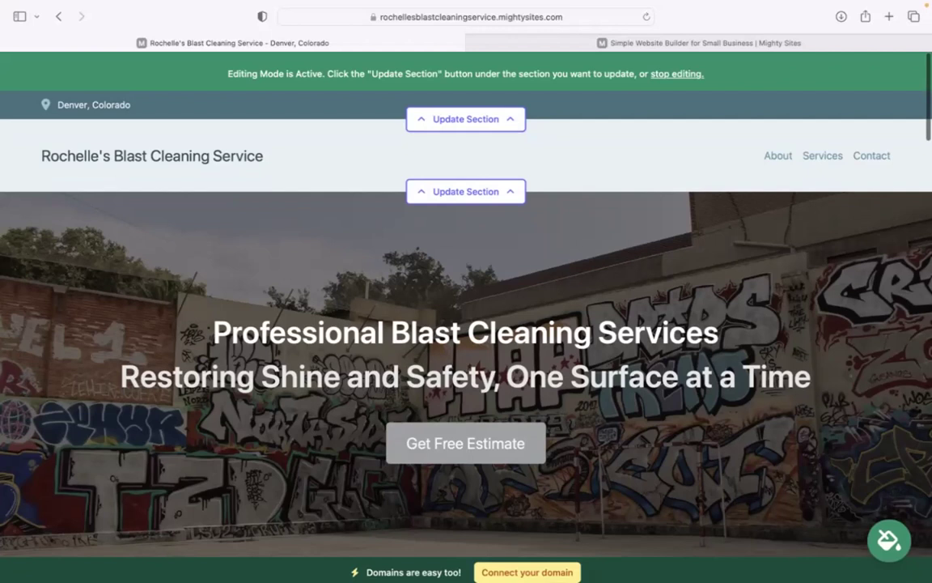
scroll(466, 323, "down", 2)
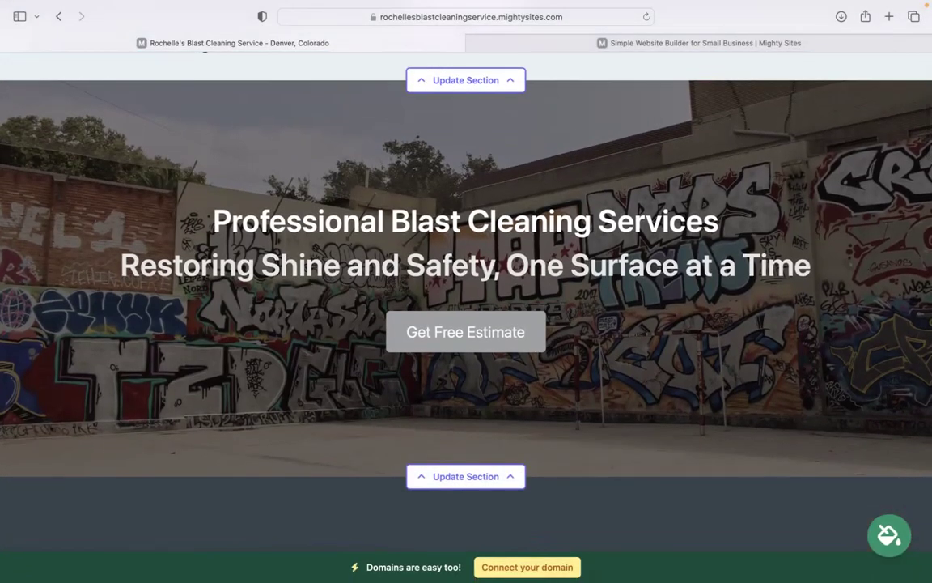
scroll(466, 324, "down", 10)
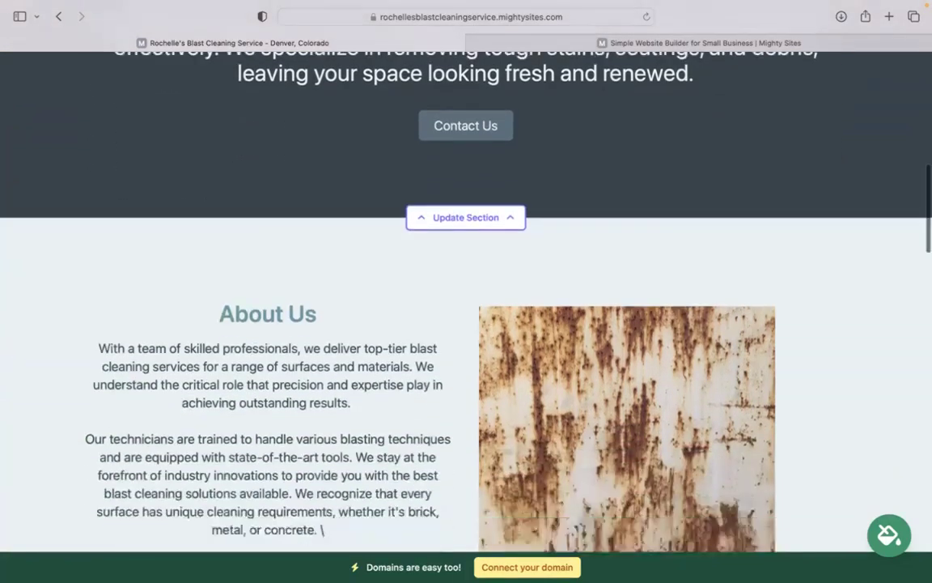
scroll(466, 323, "down", 10)
scroll(466, 324, "up", 2)
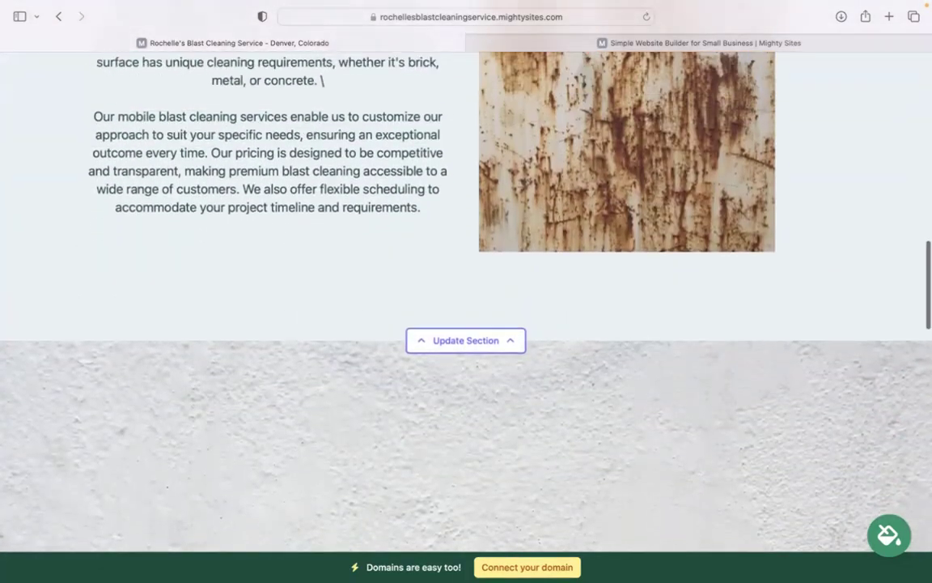
scroll(466, 324, "down", 10)
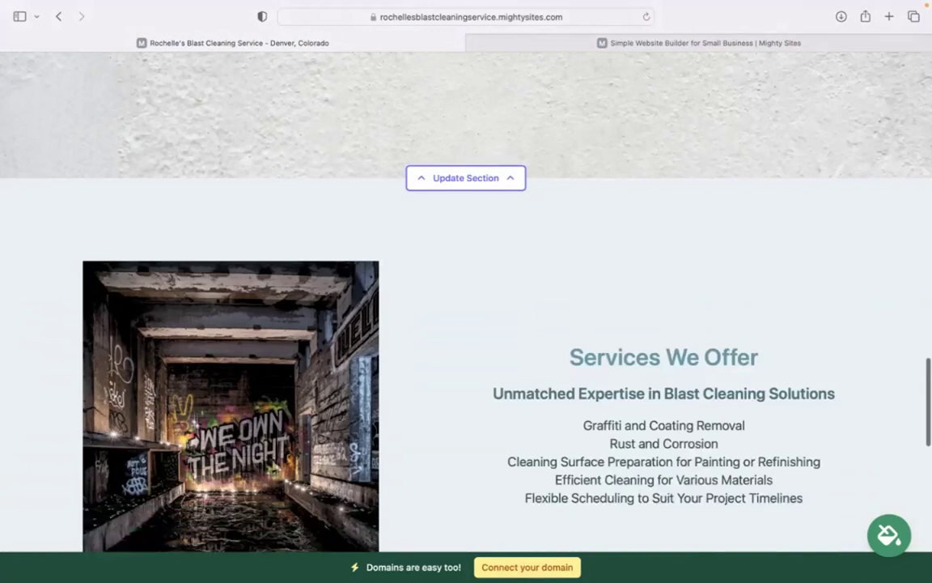
scroll(466, 323, "down", 4)
scroll(466, 323, "up", 1)
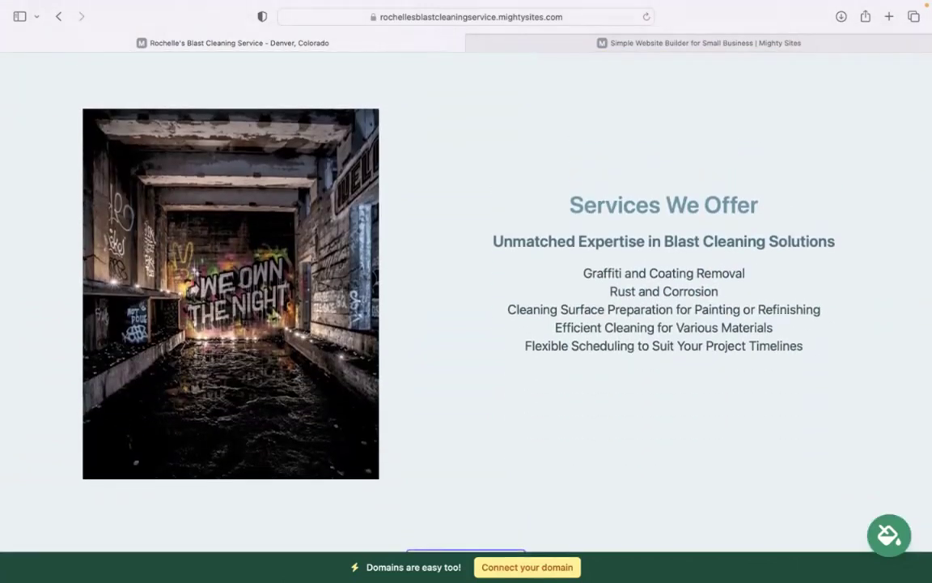
scroll(466, 324, "down", 8)
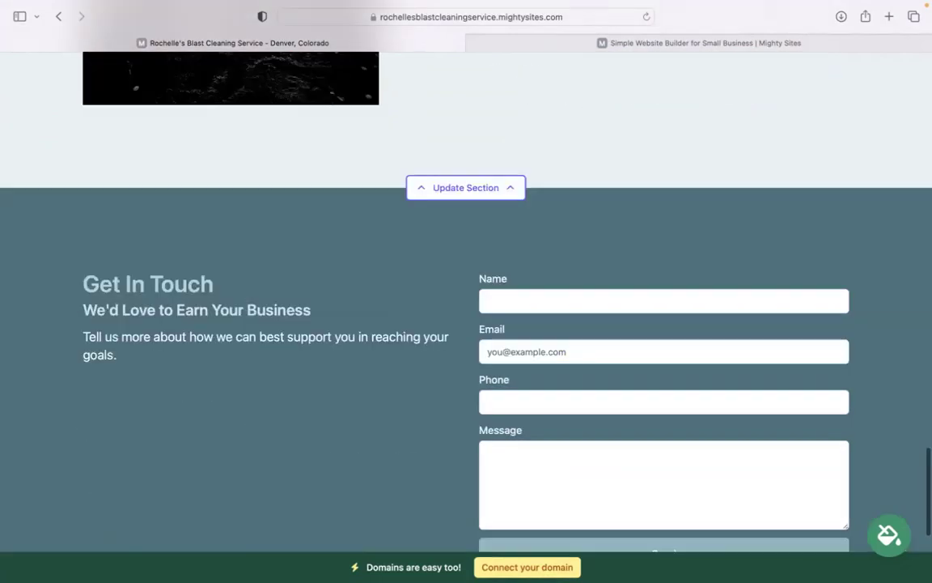
scroll(466, 323, "up", 15)
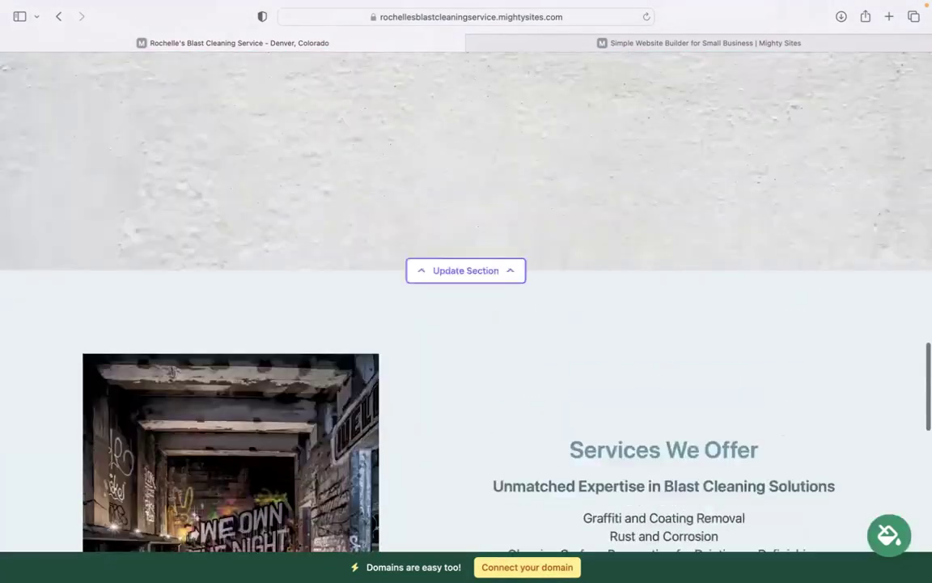
scroll(466, 324, "up", 10)
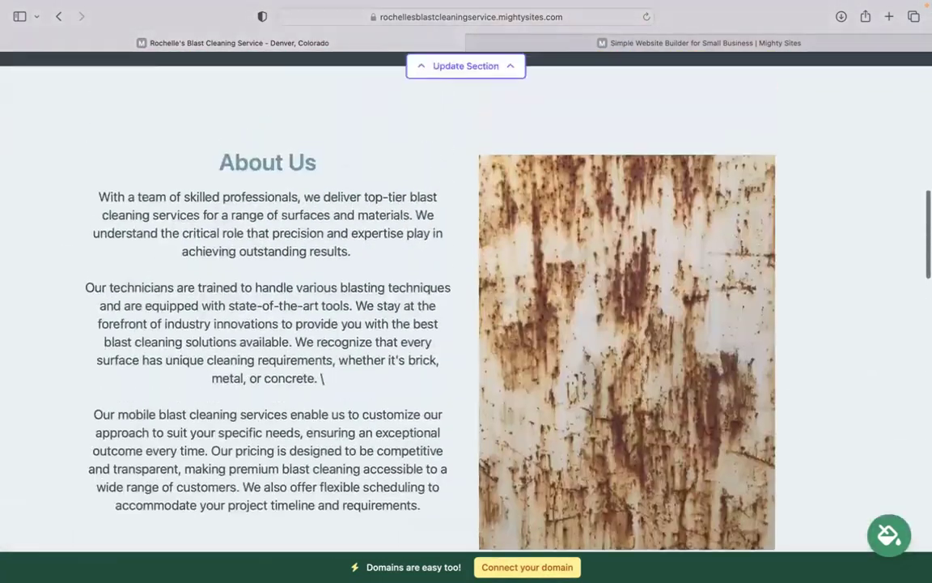
scroll(466, 323, "up", 10)
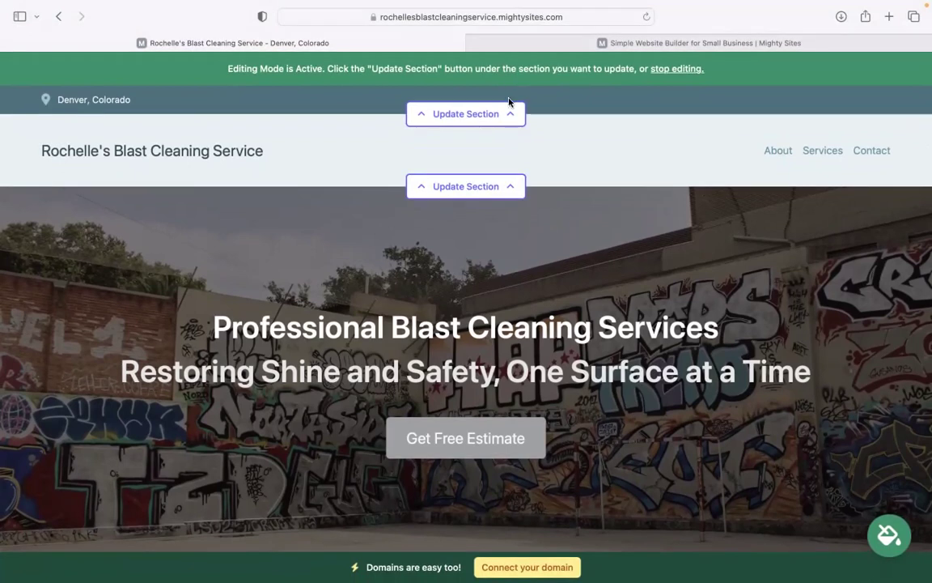
Enter the organization's email address in the location details and show it on the site.
left_click(498, 117)
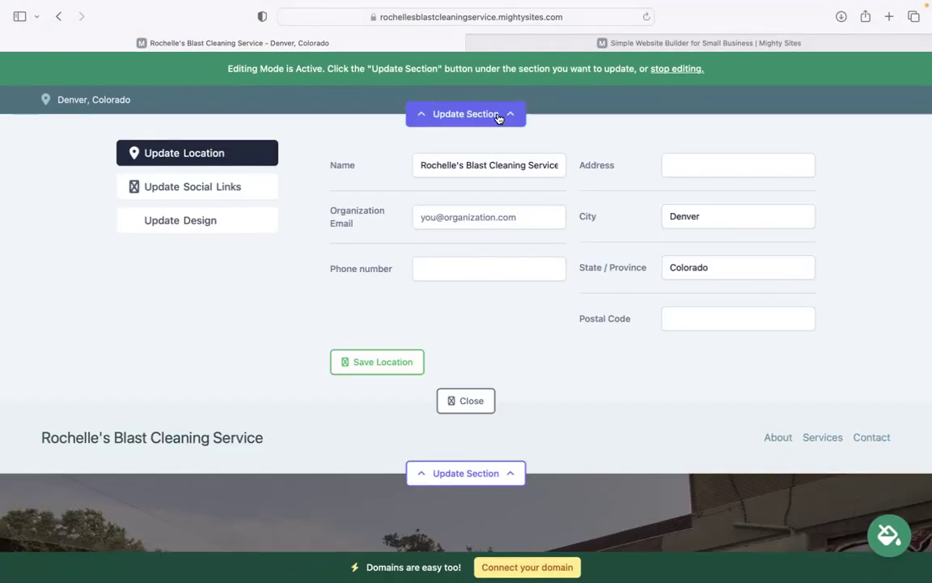
left_click(486, 219)
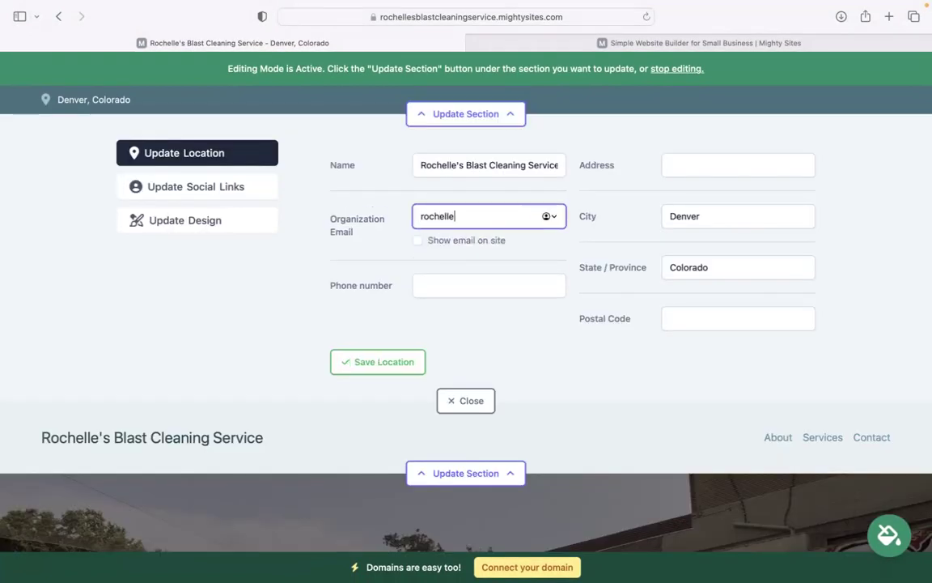
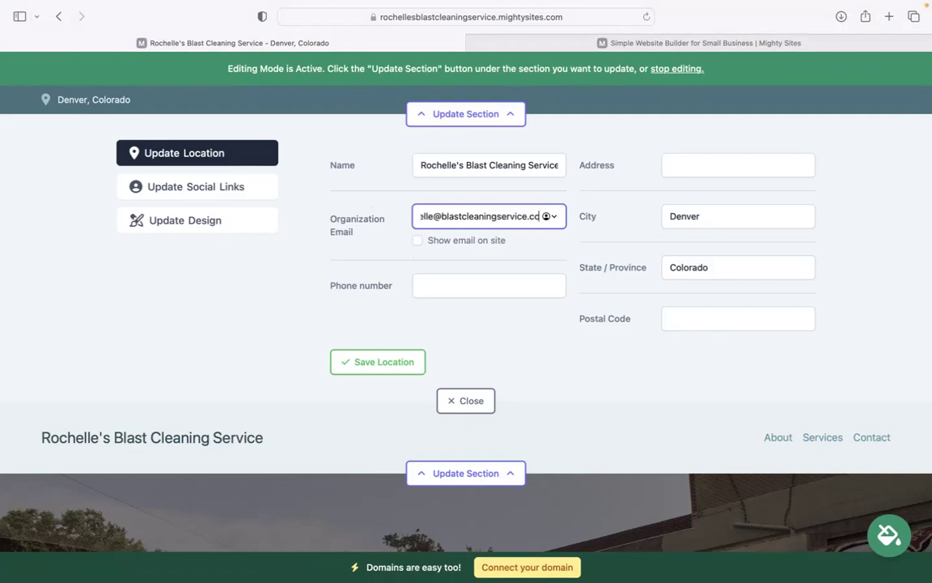
left_click(422, 240)
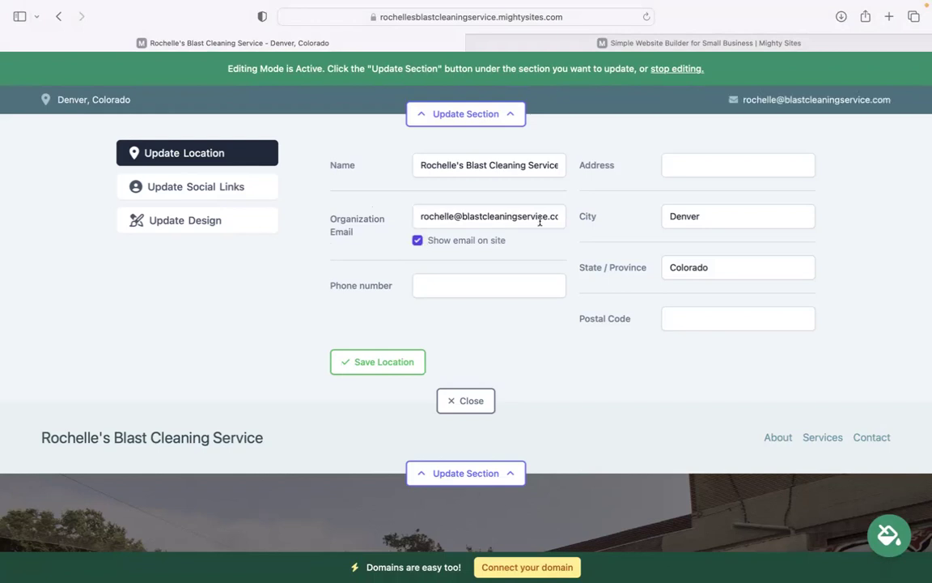
Add the business phone number, street address and postal code, then save the location details.
left_click(480, 292)
type("474-3939")
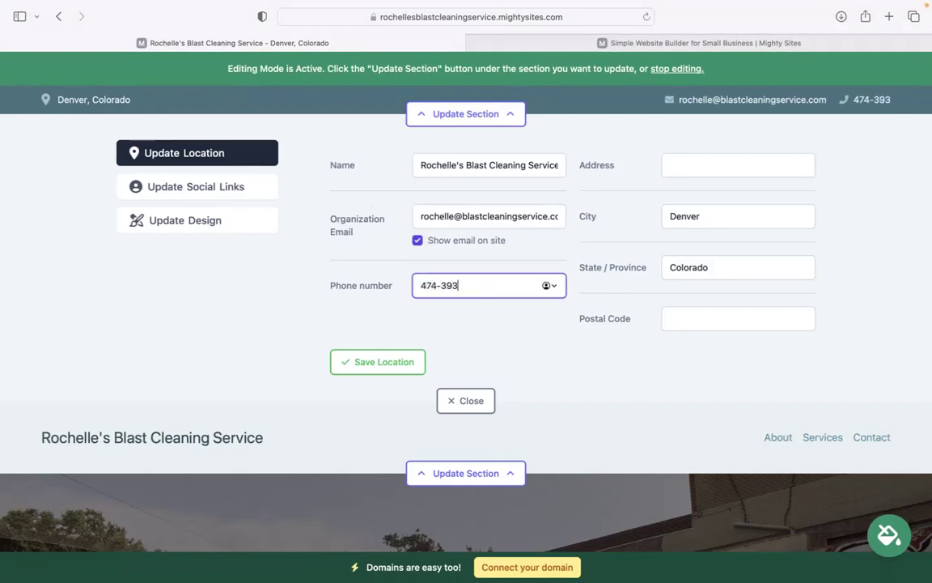
left_click(680, 161)
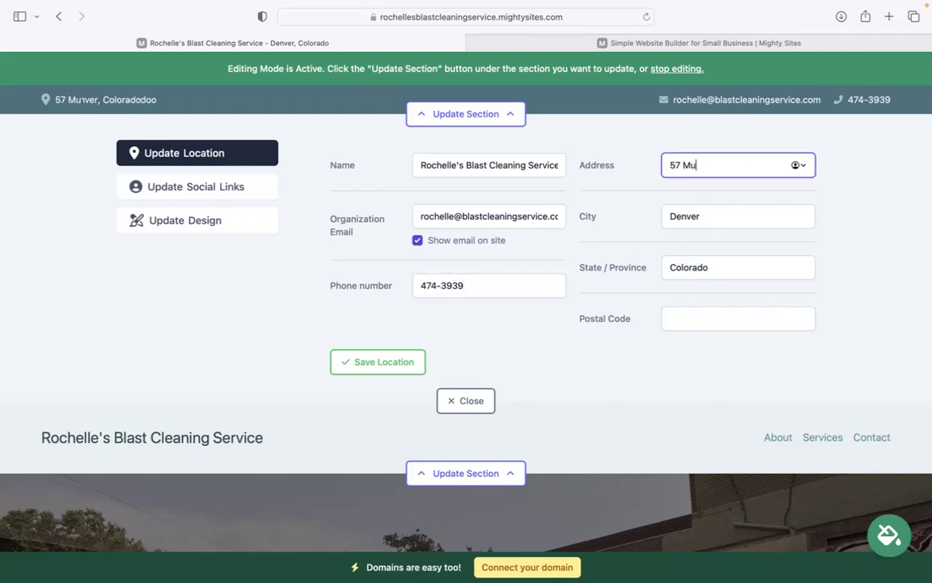
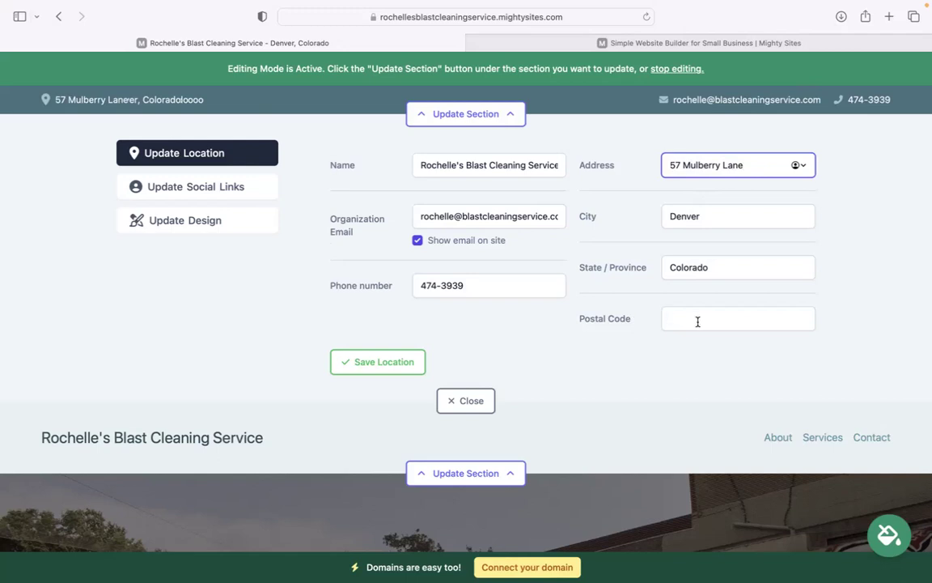
left_click(697, 322)
type("504843")
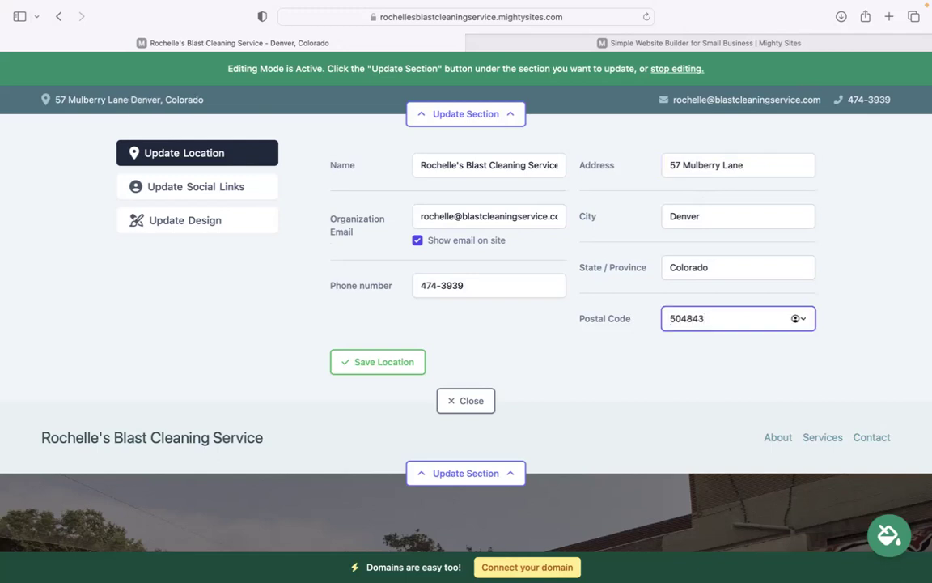
left_click(395, 364)
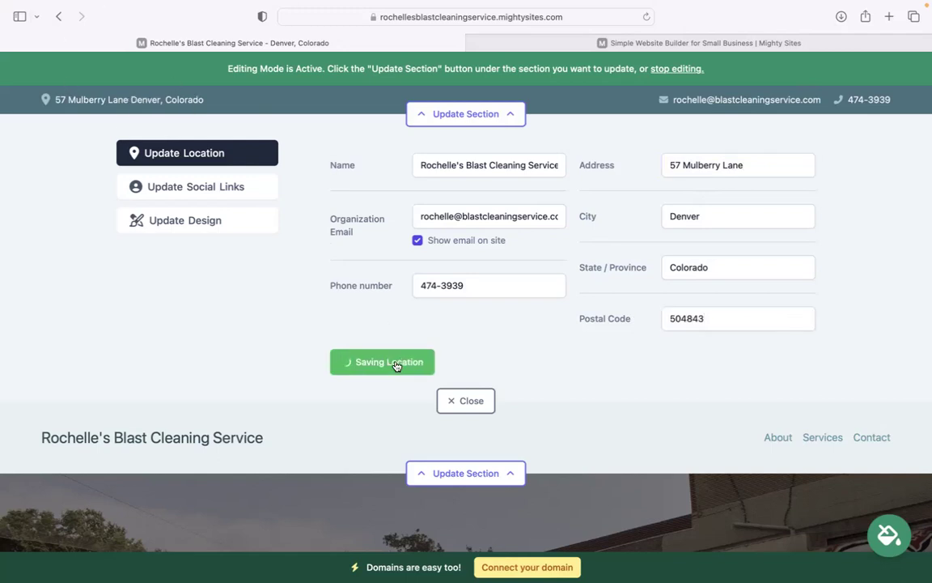
Add the Instagram account name as a social link and save it.
left_click(223, 196)
left_click(390, 164)
type("m")
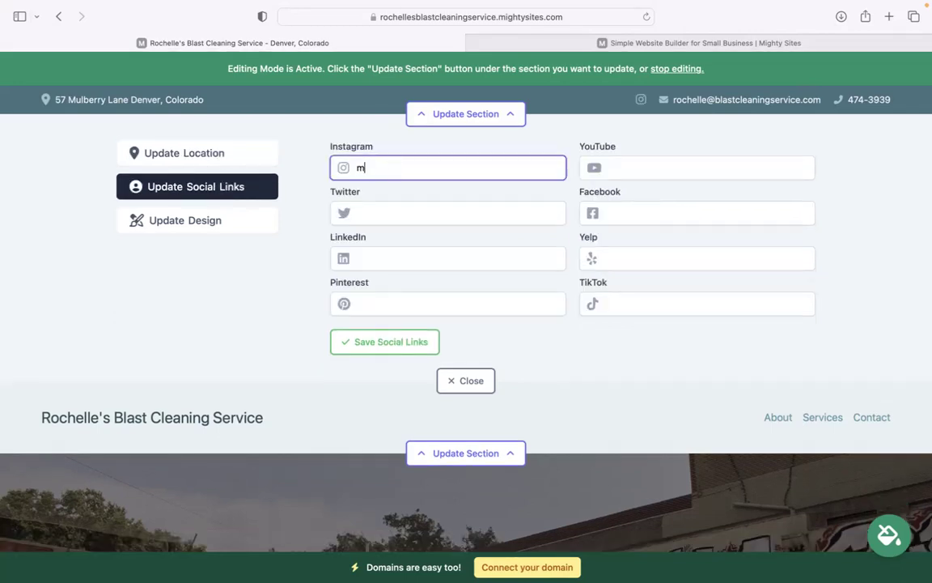
type("ightysites")
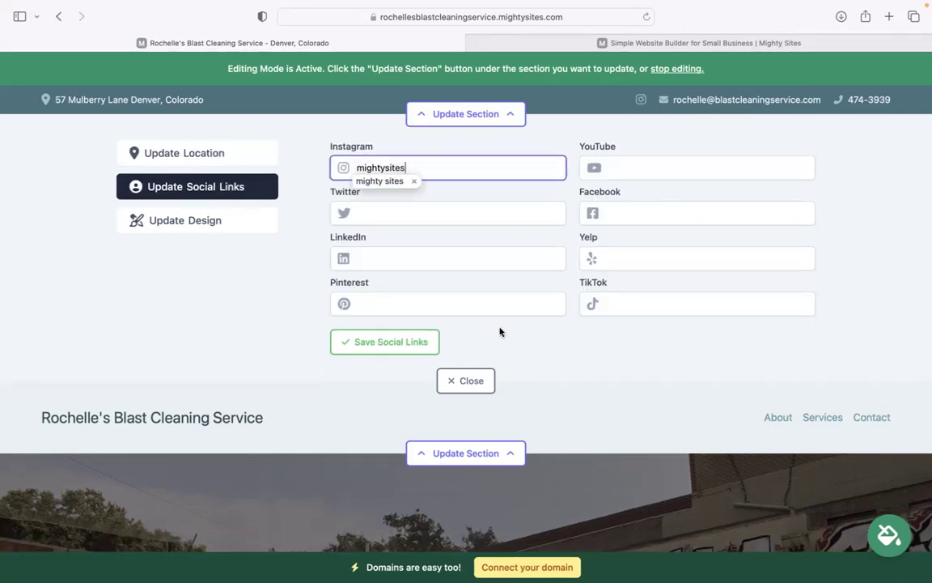
left_click(400, 341)
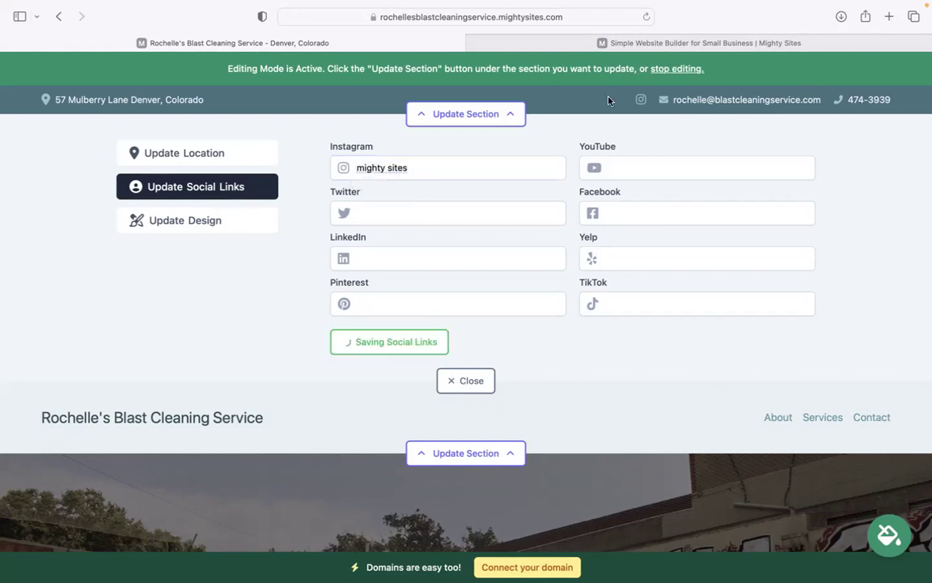
left_click(475, 381)
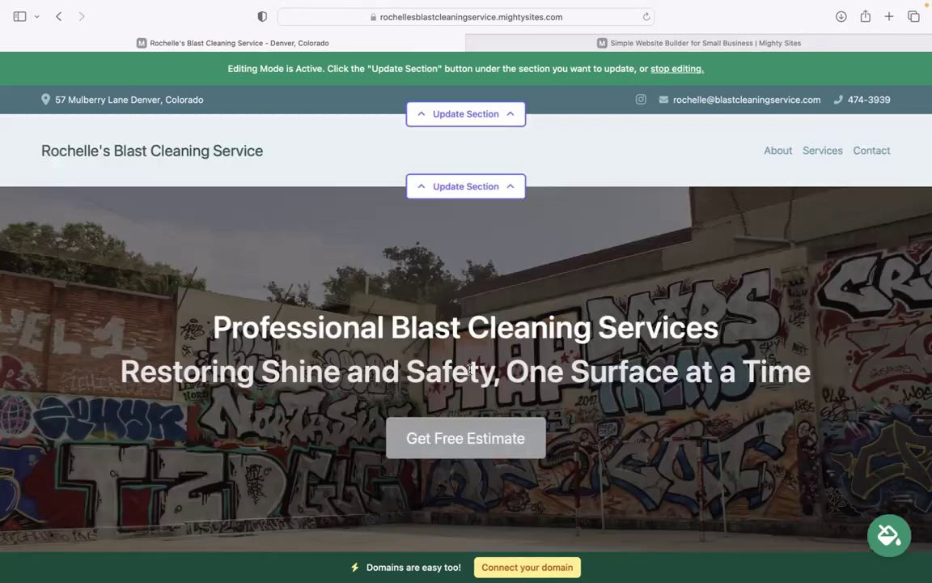
Upload the Mighty Sites PNG as the header logo, save it and enlarge it.
left_click(477, 186)
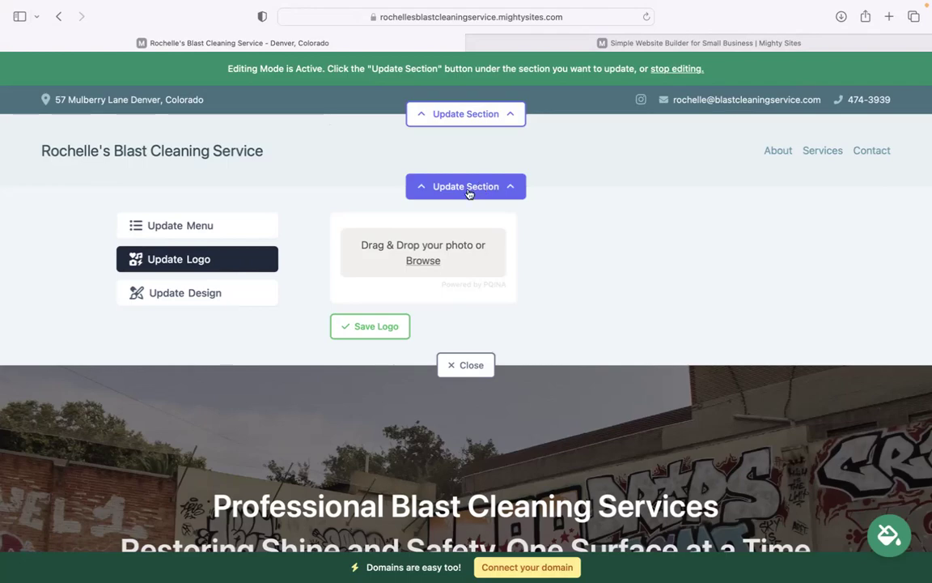
left_click(422, 261)
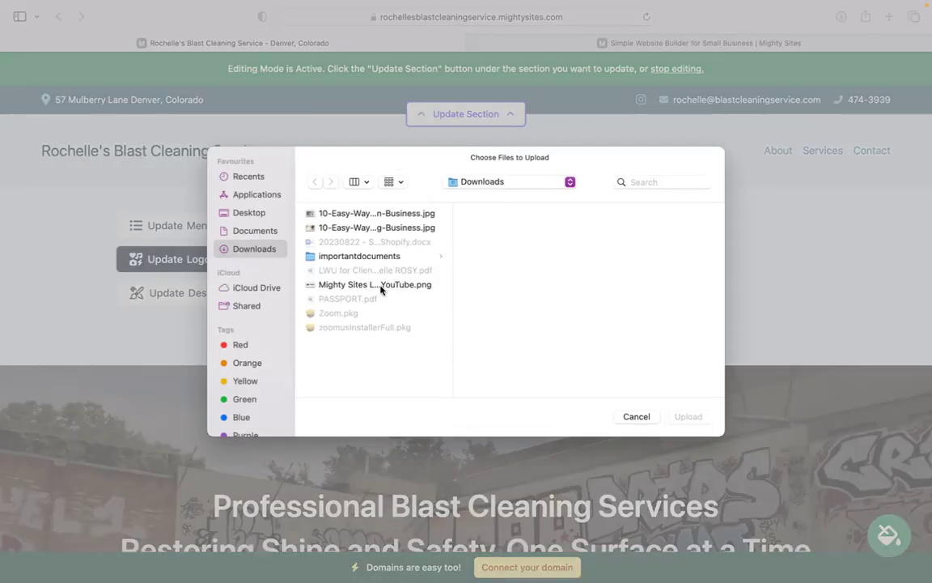
double_click(339, 255)
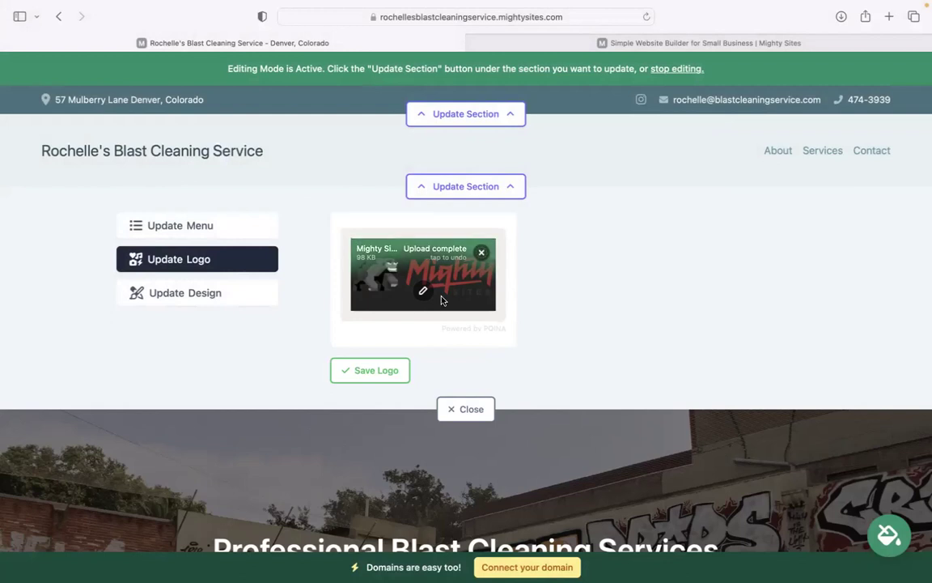
left_click(385, 377)
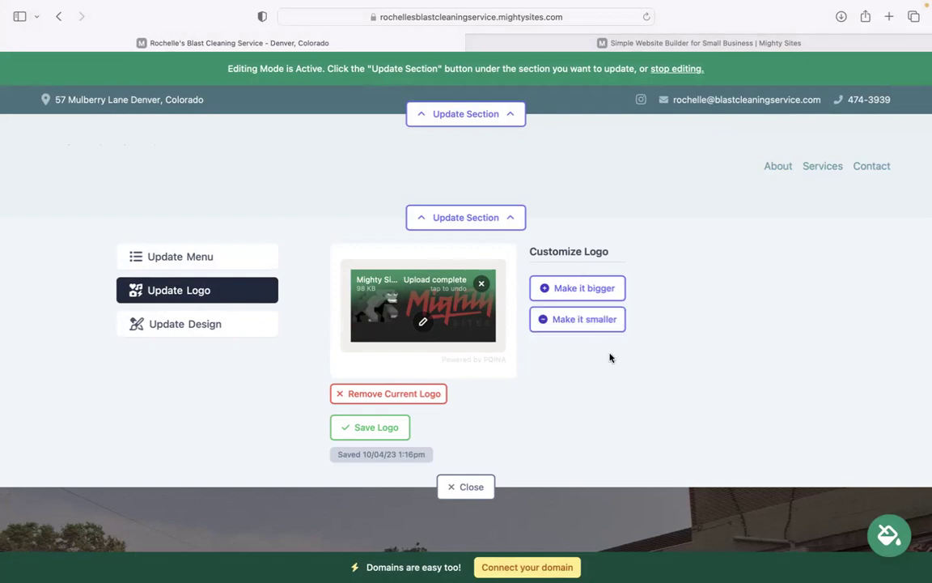
left_click(579, 291)
left_click(465, 496)
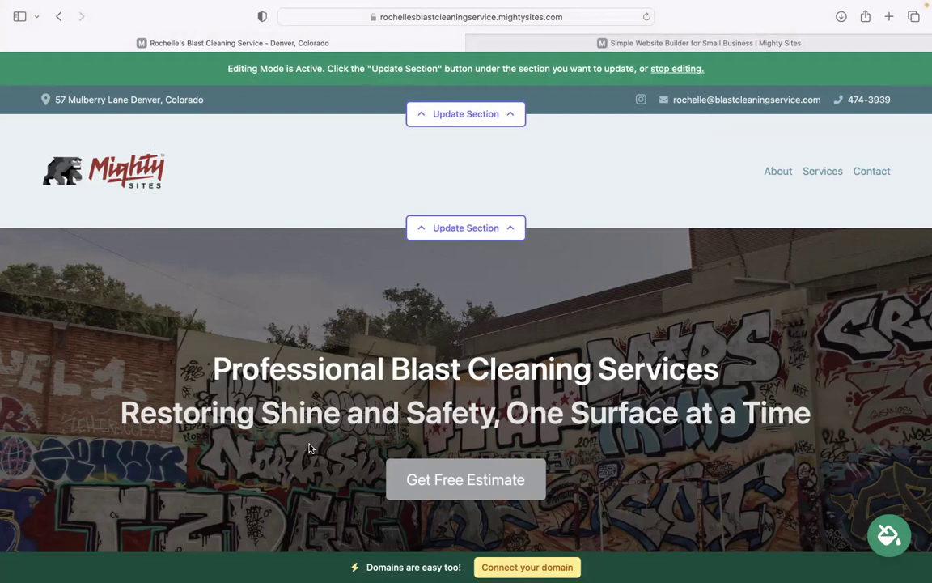
Pick the teal-green colour theme from the theme swatches and save it.
scroll(309, 448, "down", 5)
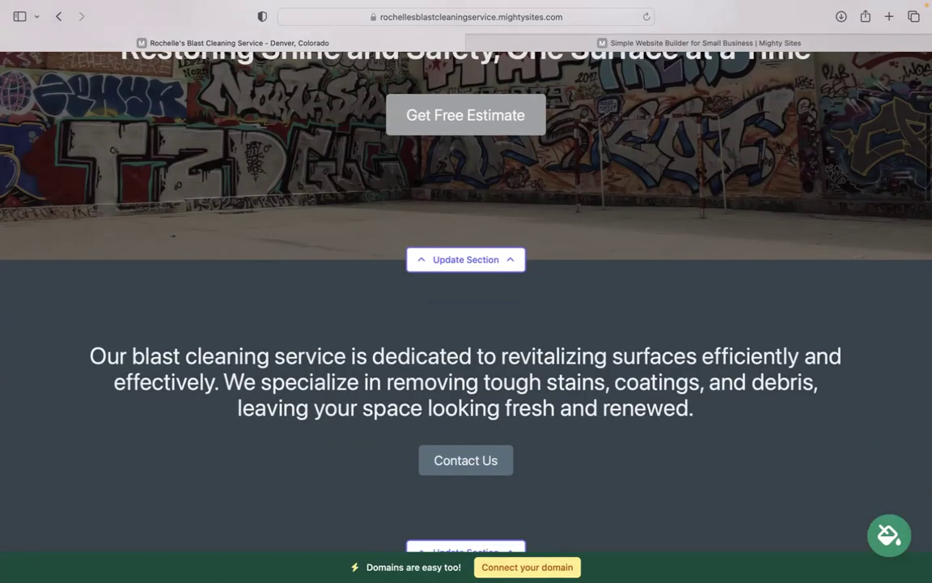
left_click(890, 534)
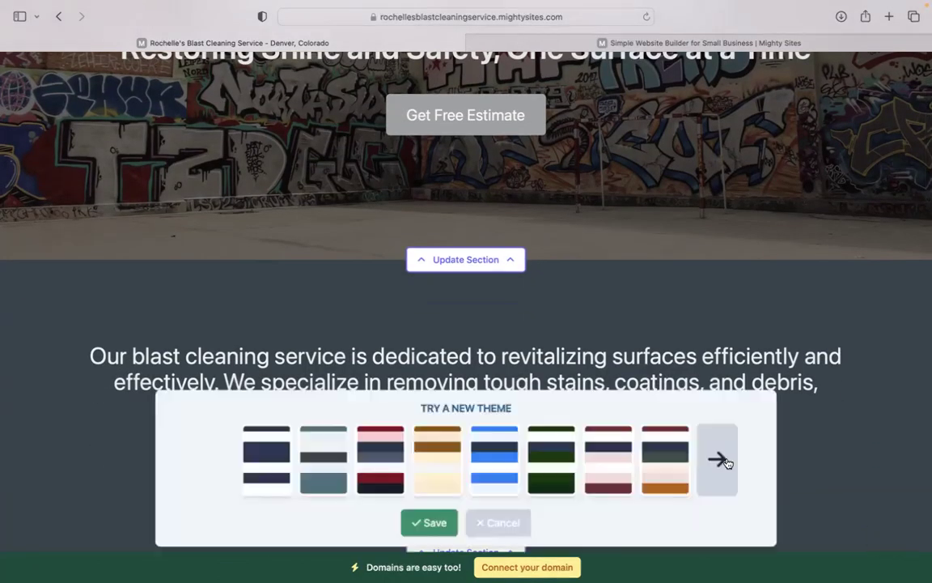
left_click(718, 459)
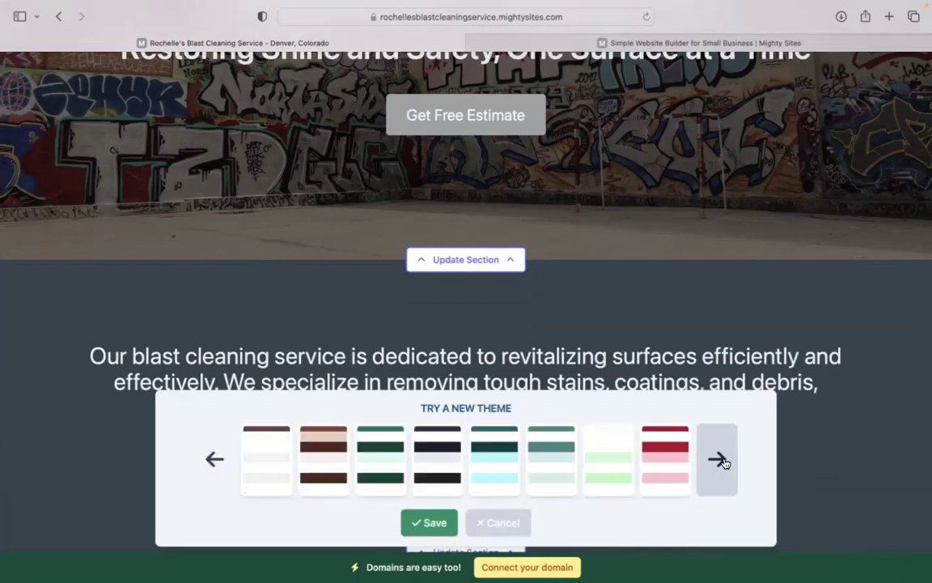
left_click(719, 458)
left_click(437, 458)
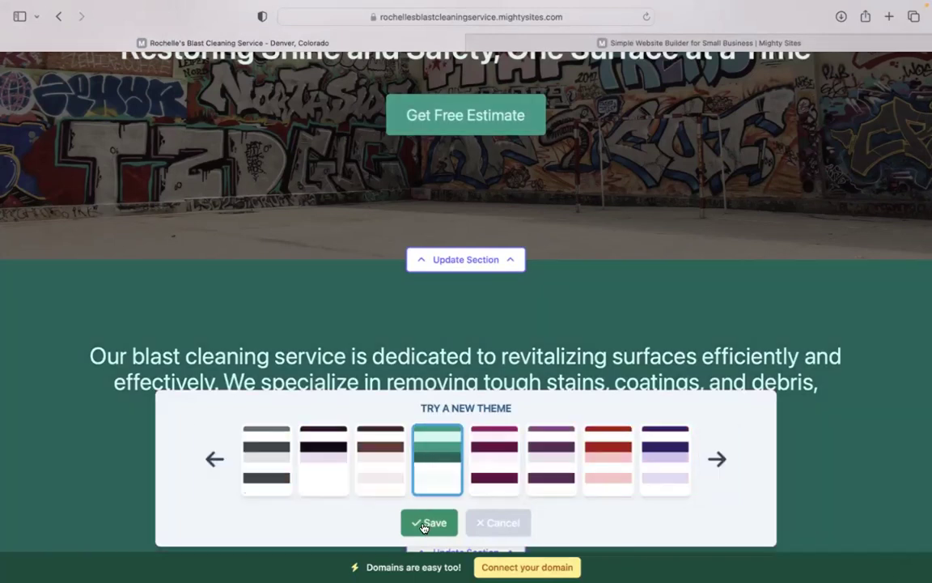
left_click(429, 523)
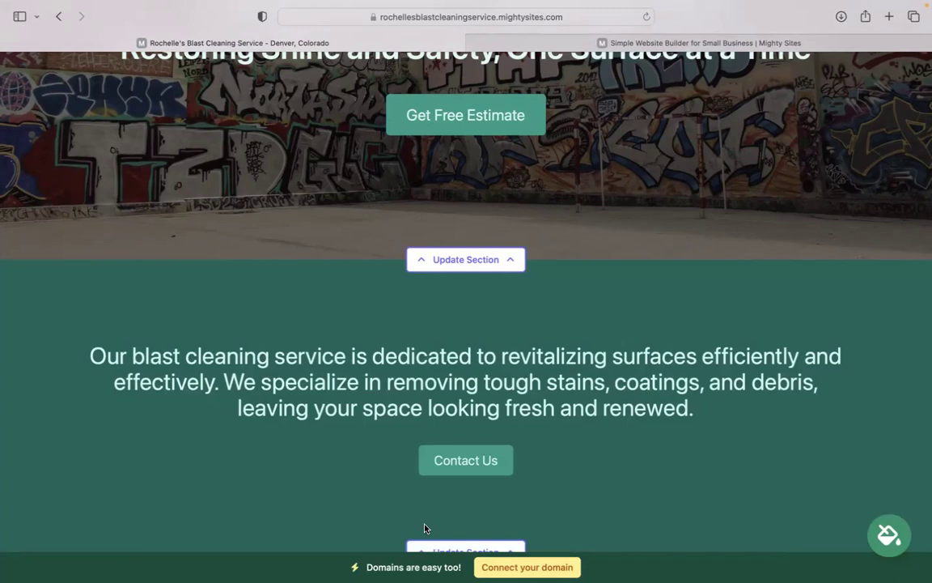
scroll(424, 528, "up", 3)
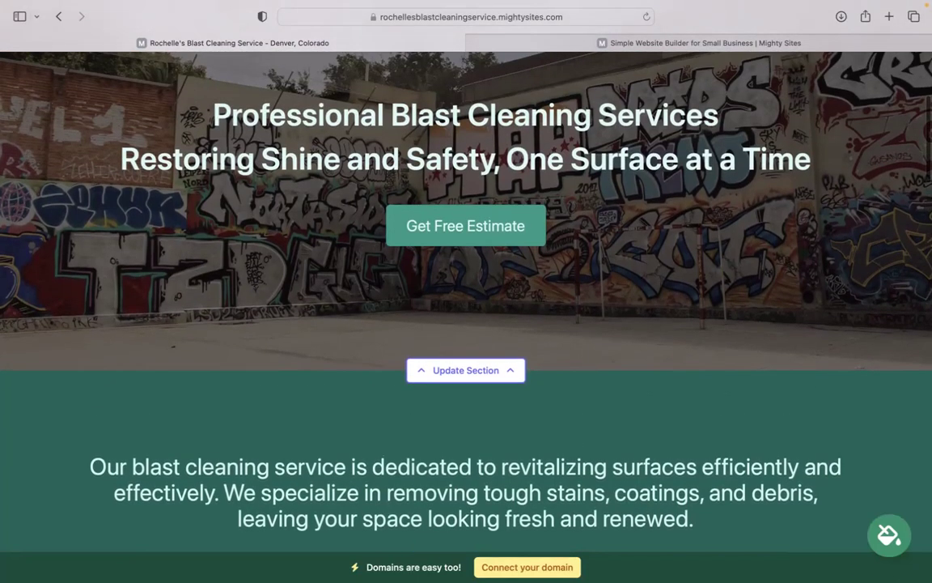
scroll(426, 531, "down", 2)
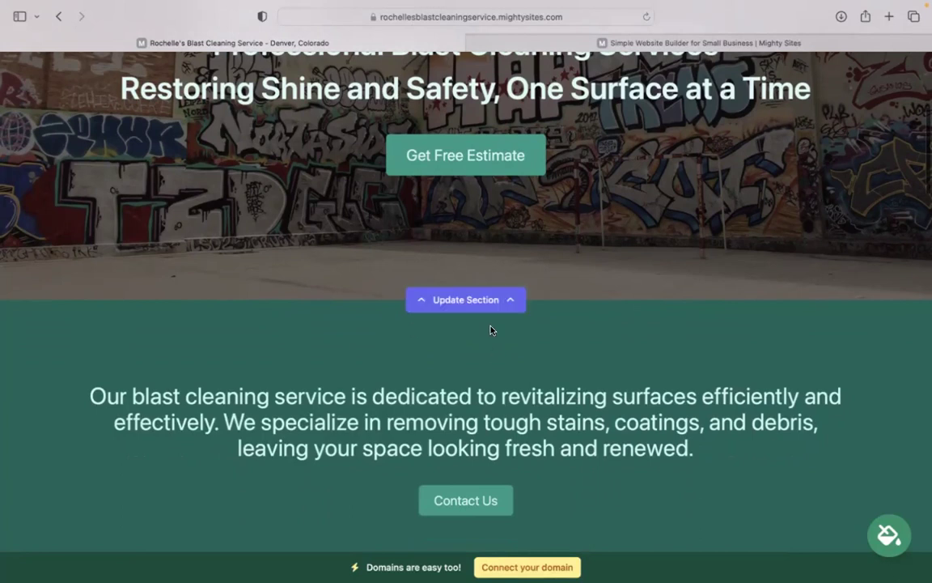
Inspect the hero image options and the Get Free Estimate button's link without changing them.
left_click(470, 296)
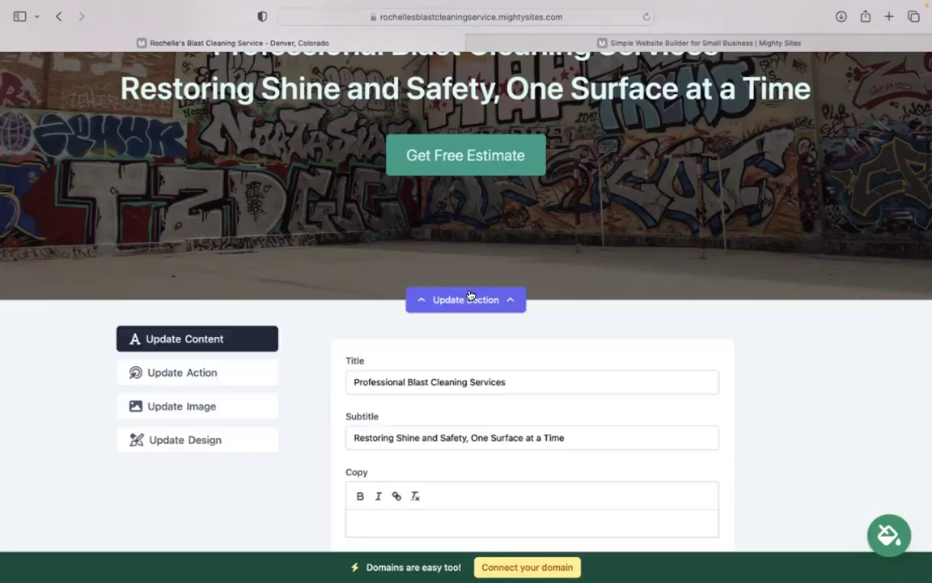
left_click(223, 402)
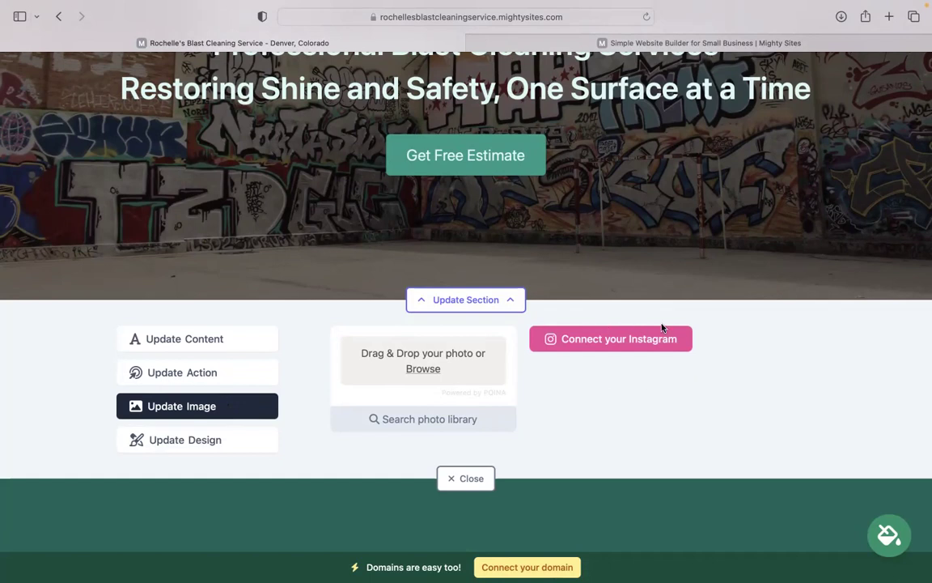
left_click(215, 375)
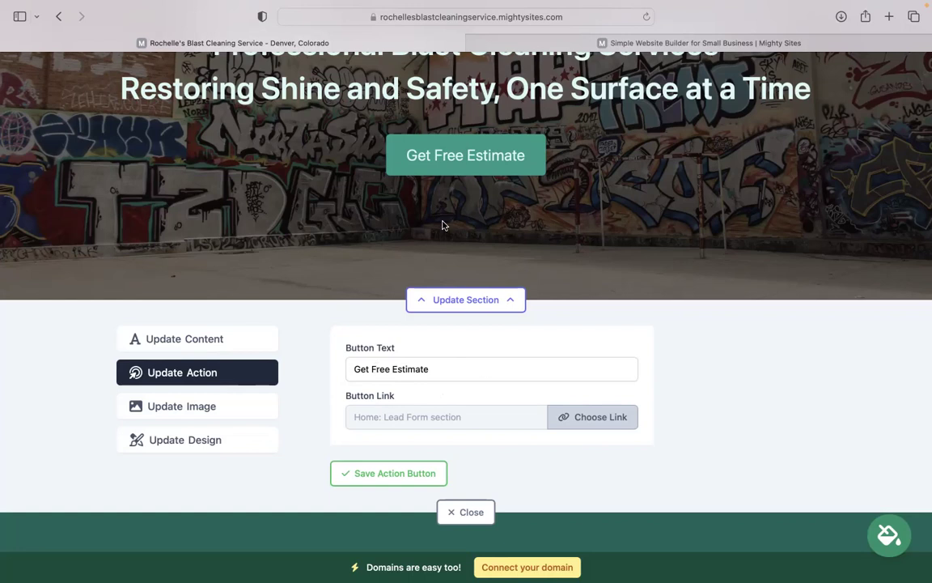
left_click(598, 417)
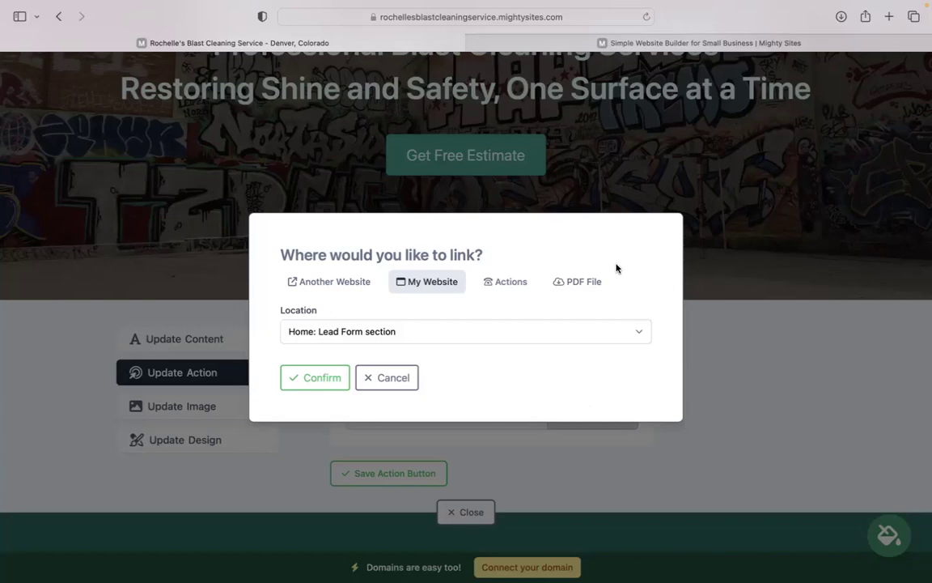
left_click(378, 388)
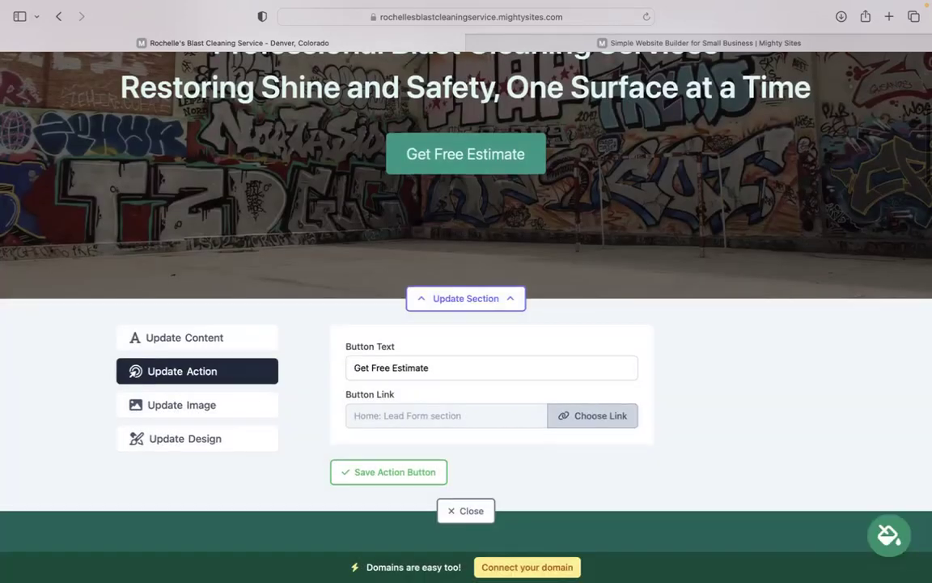
Close the hero editor and review the whole page down to the contact form and back.
scroll(421, 437, "down", 1)
left_click(450, 466)
scroll(466, 307, "down", 15)
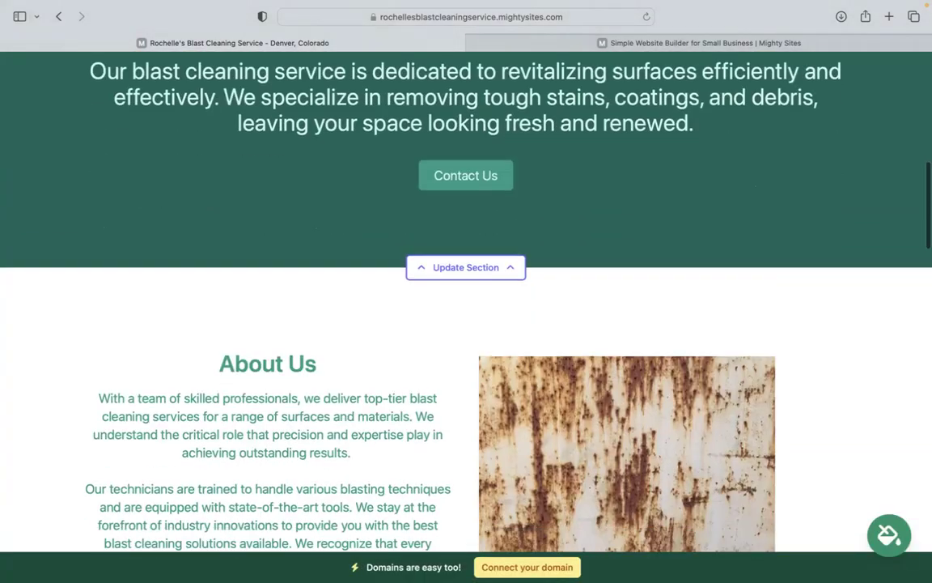
scroll(466, 308, "down", 15)
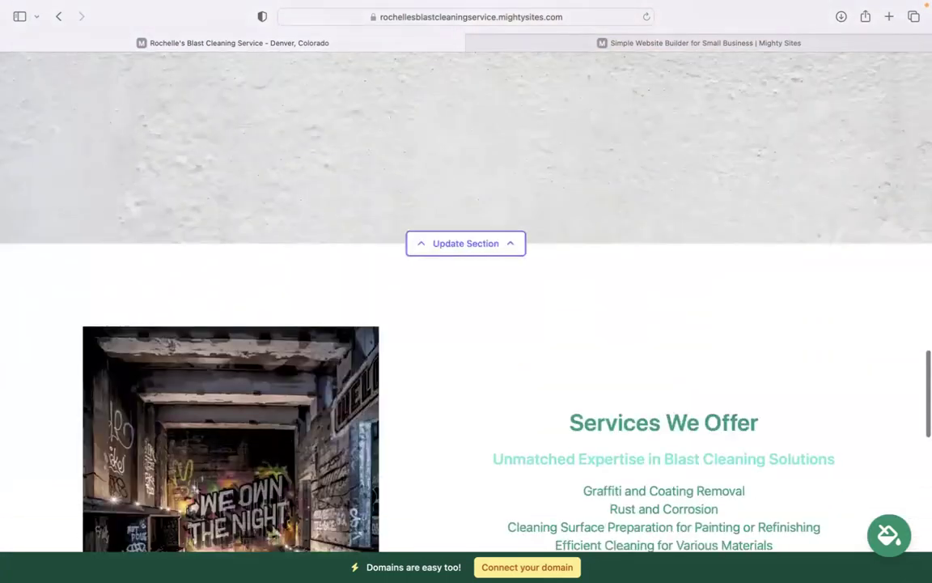
scroll(489, 80, "down", 2)
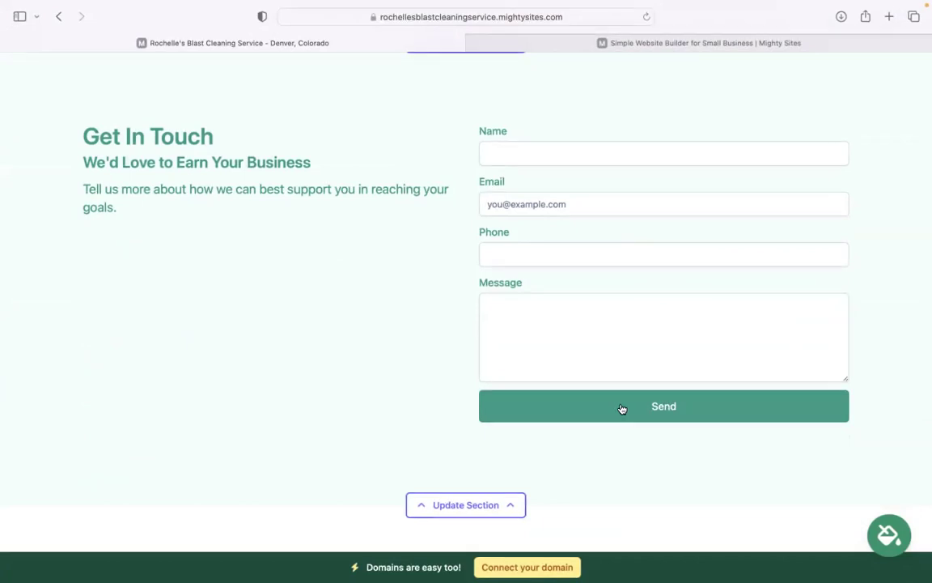
scroll(622, 408, "up", 7)
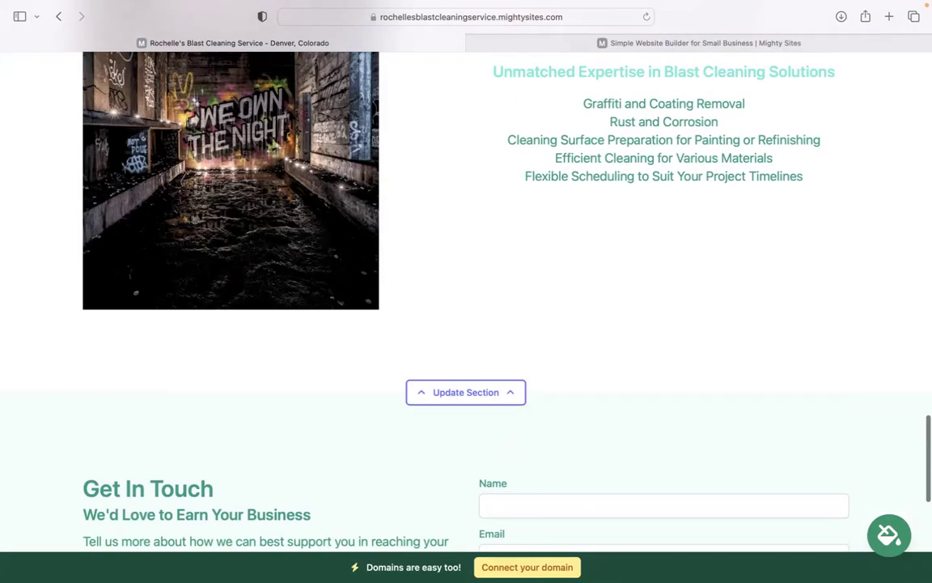
scroll(558, 443, "up", 3)
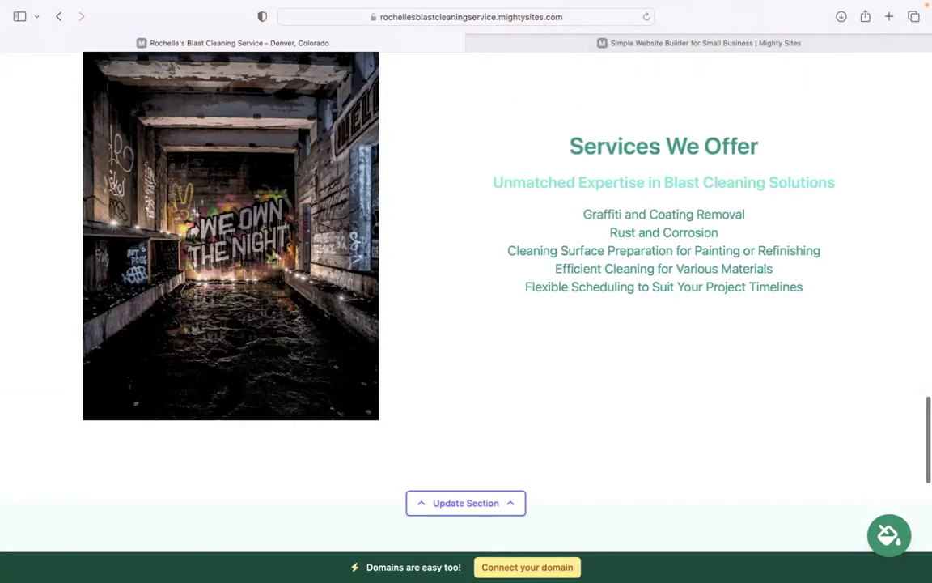
scroll(617, 478, "up", 7)
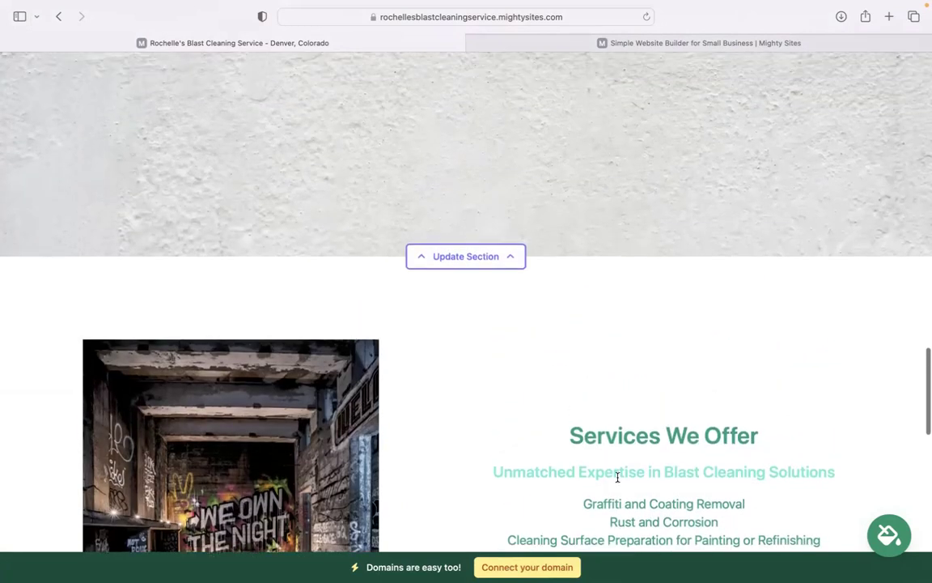
scroll(580, 418, "up", 7)
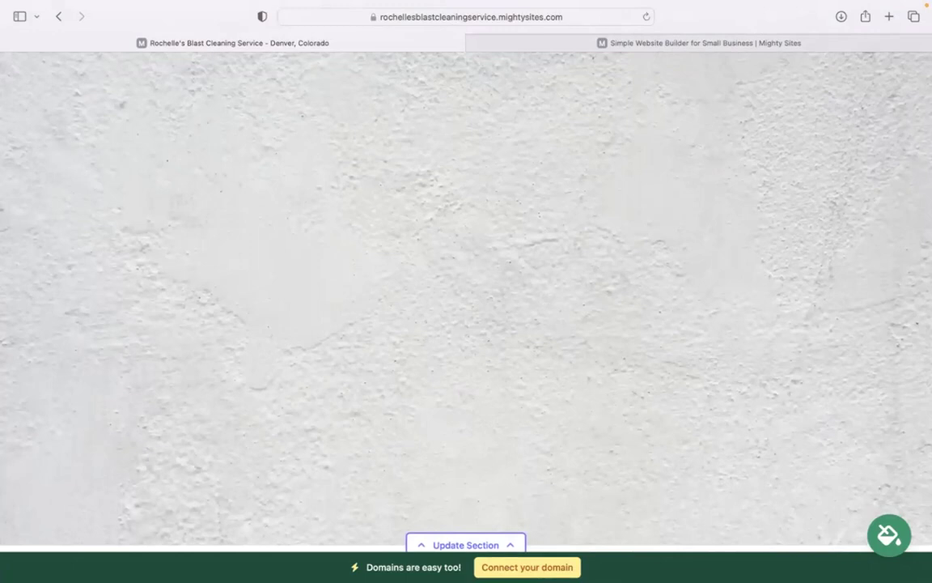
scroll(466, 299, "up", 20)
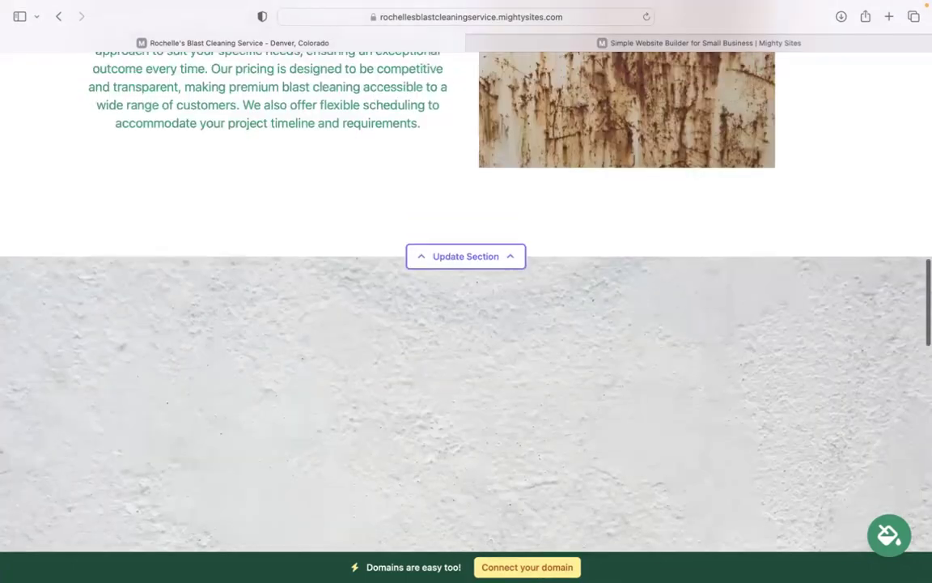
scroll(467, 299, "up", 15)
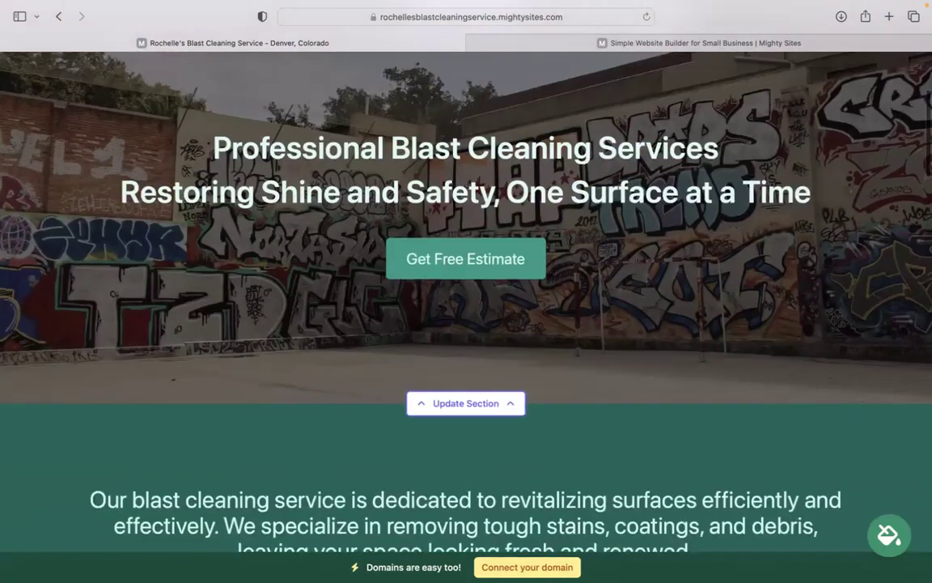